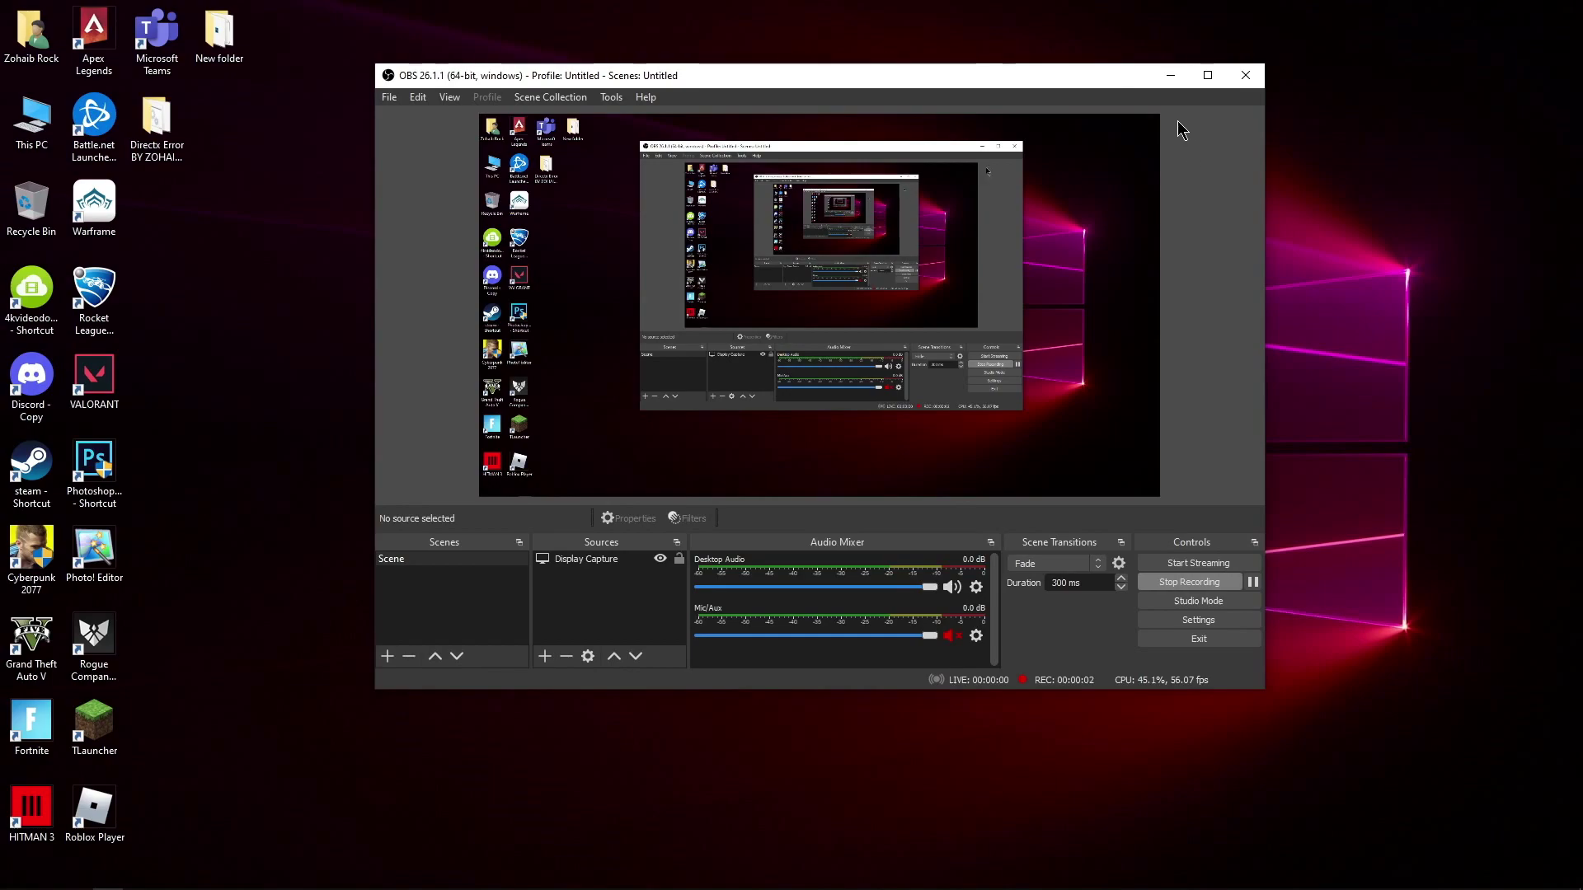
Clear the desktop and place the Fortnite and VALORANT shortcuts side by side in the middle, with Fortnite after VALORANT.
click(1170, 75)
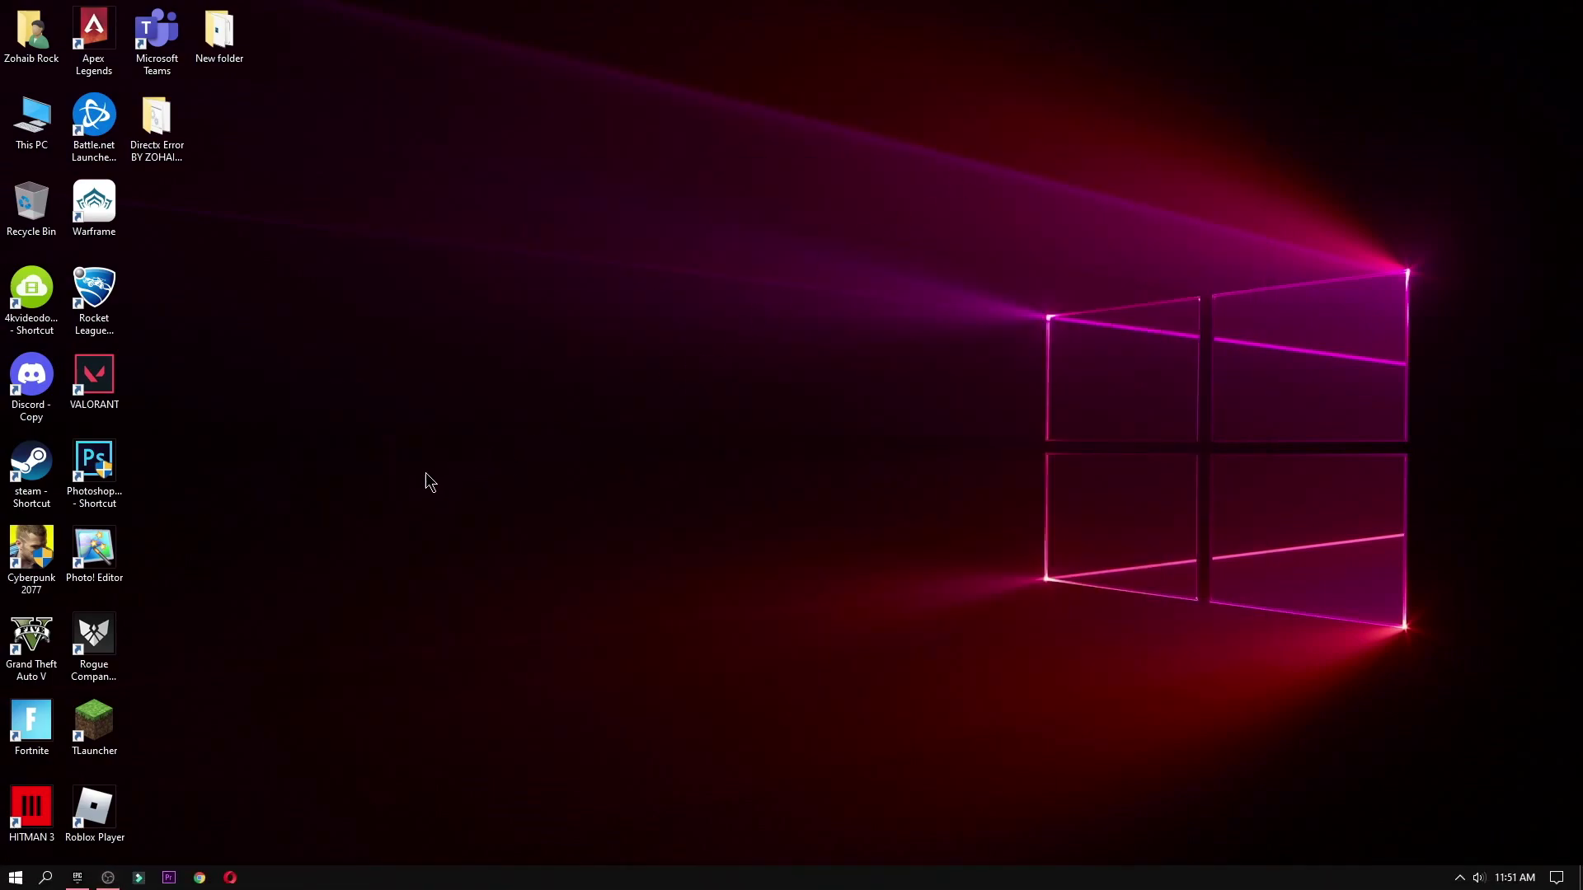
drag(31, 719, 726, 341)
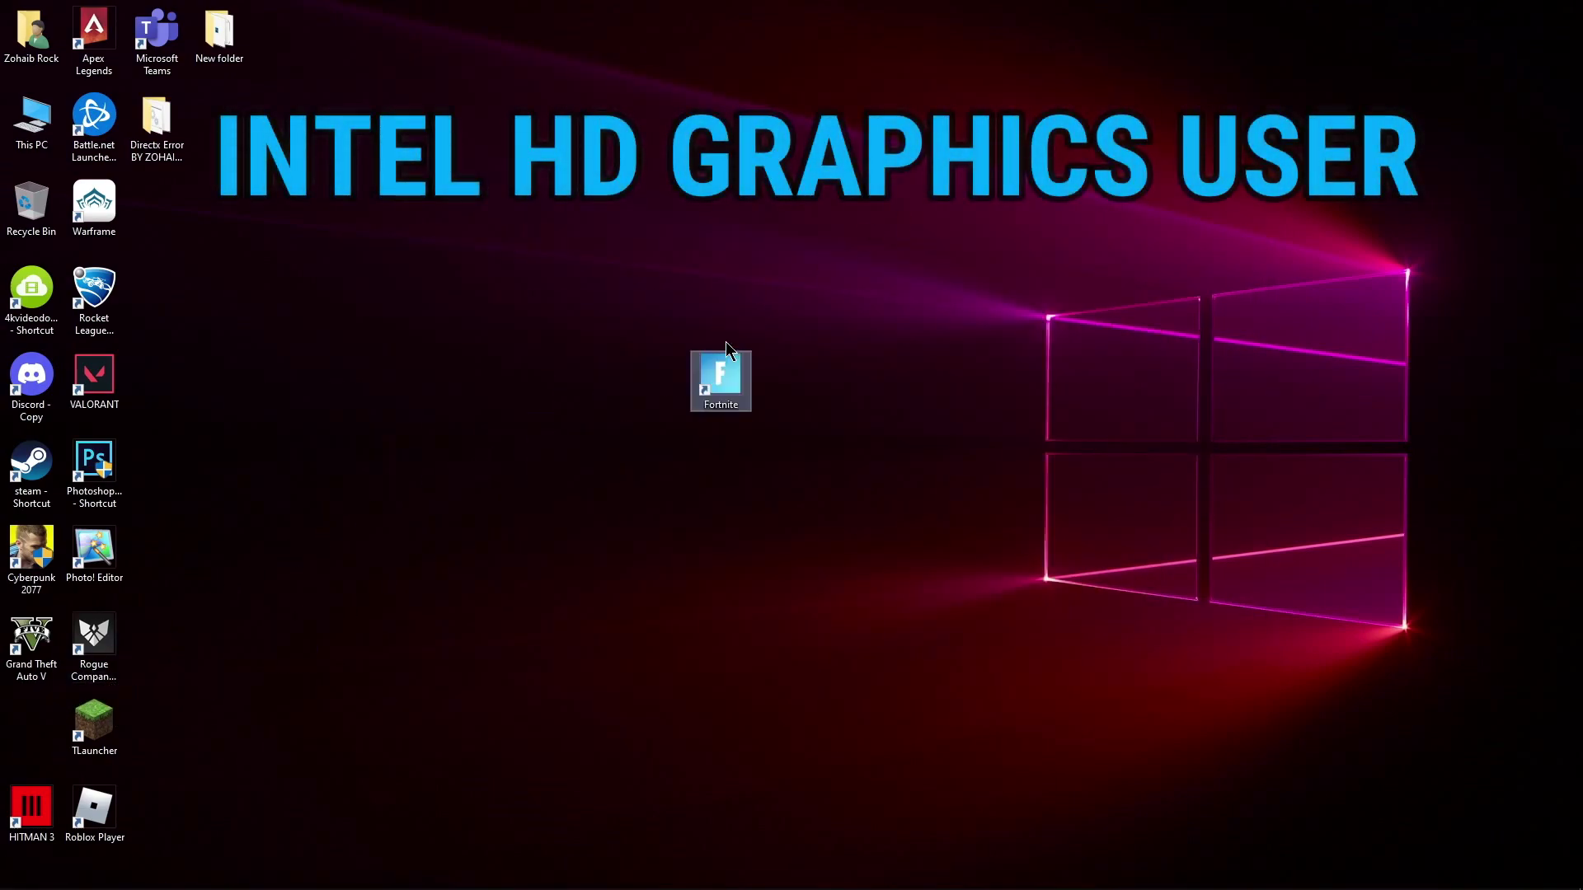
drag(123, 399, 837, 395)
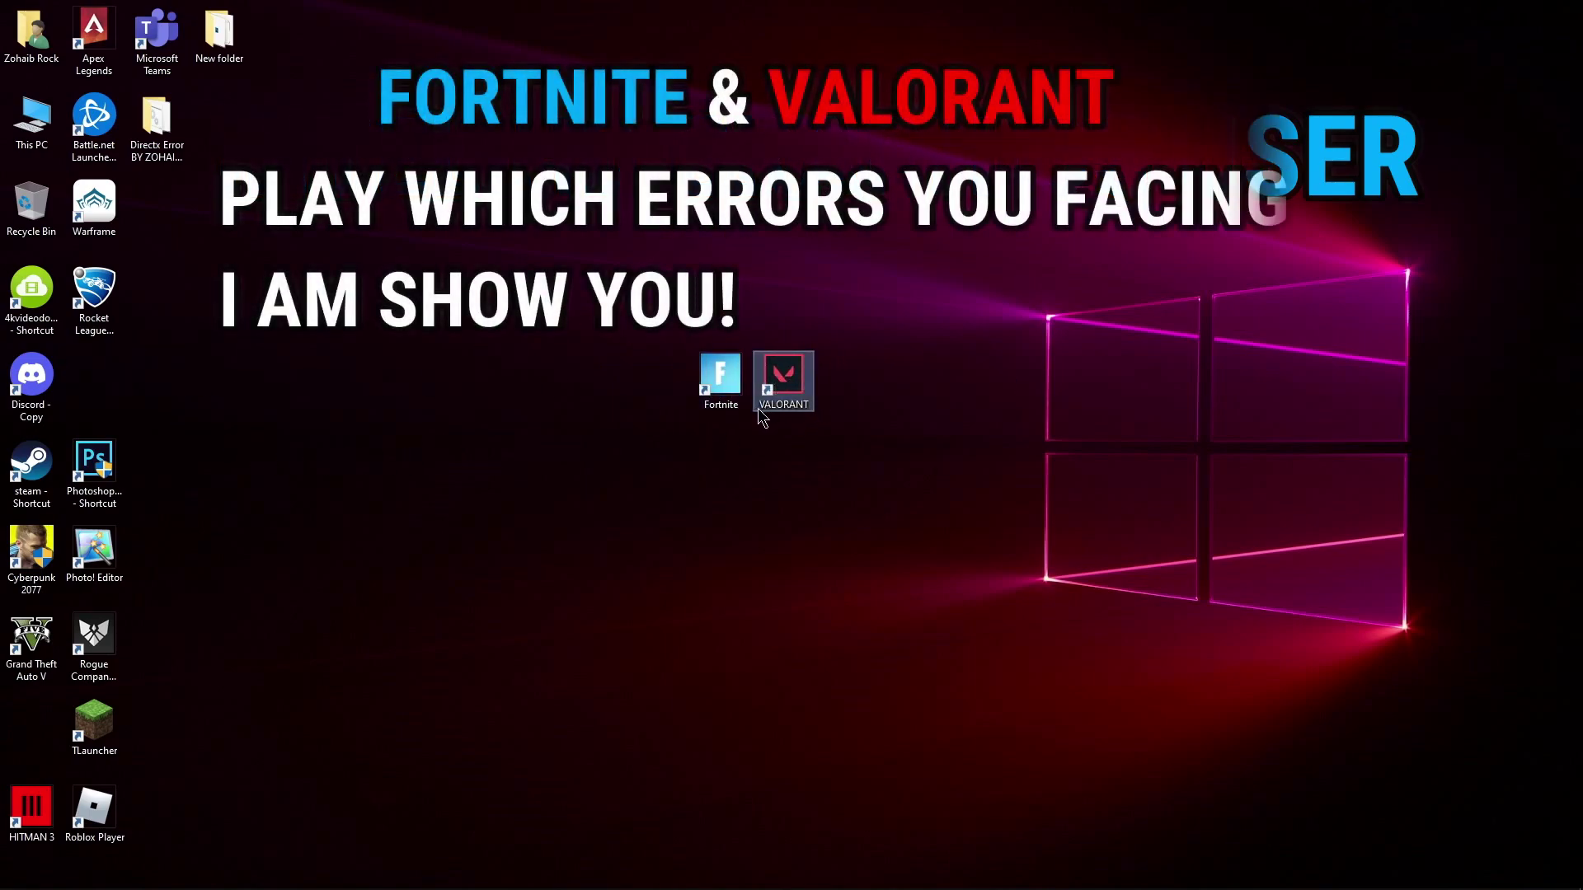
drag(724, 392, 795, 397)
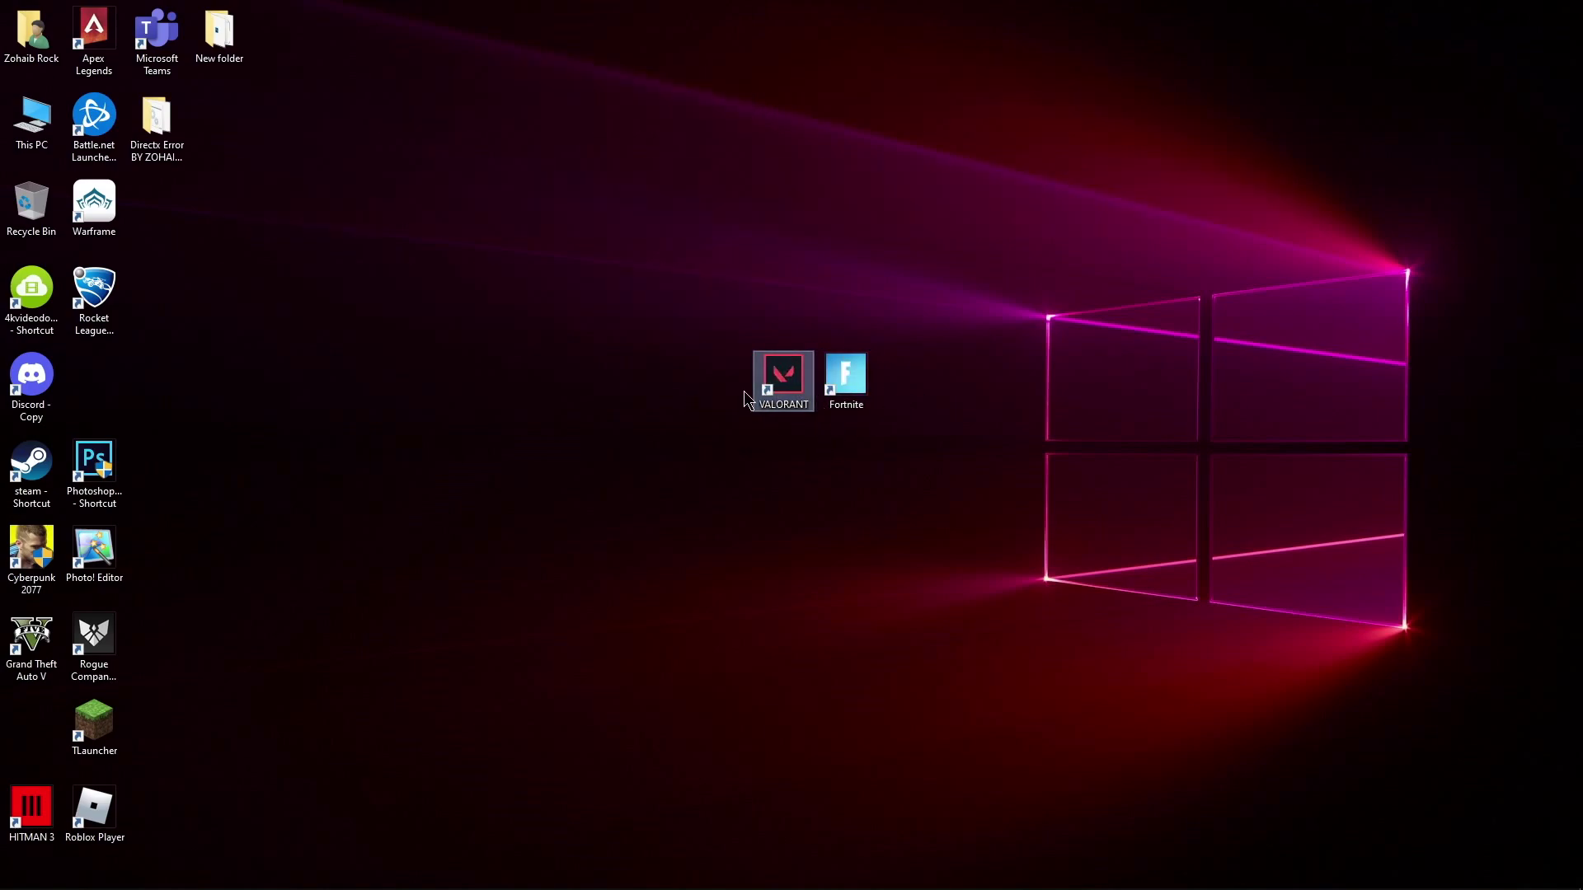
Launch Fortnite to check its startup error, move the message clear of the shortcuts and dismiss it.
click(857, 400)
click(817, 455)
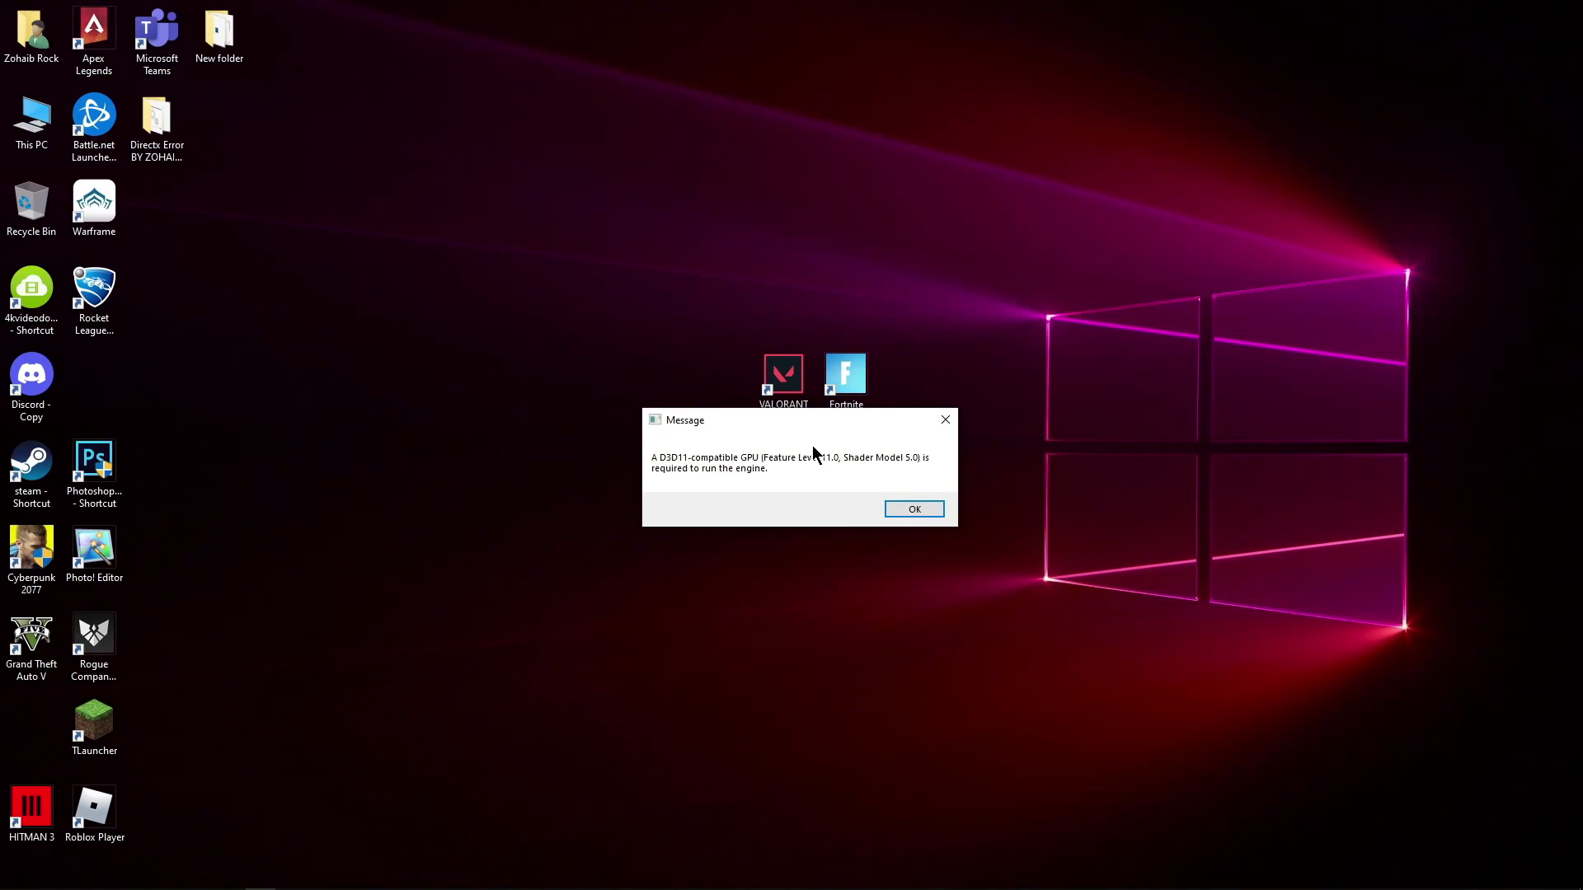
drag(824, 421, 841, 158)
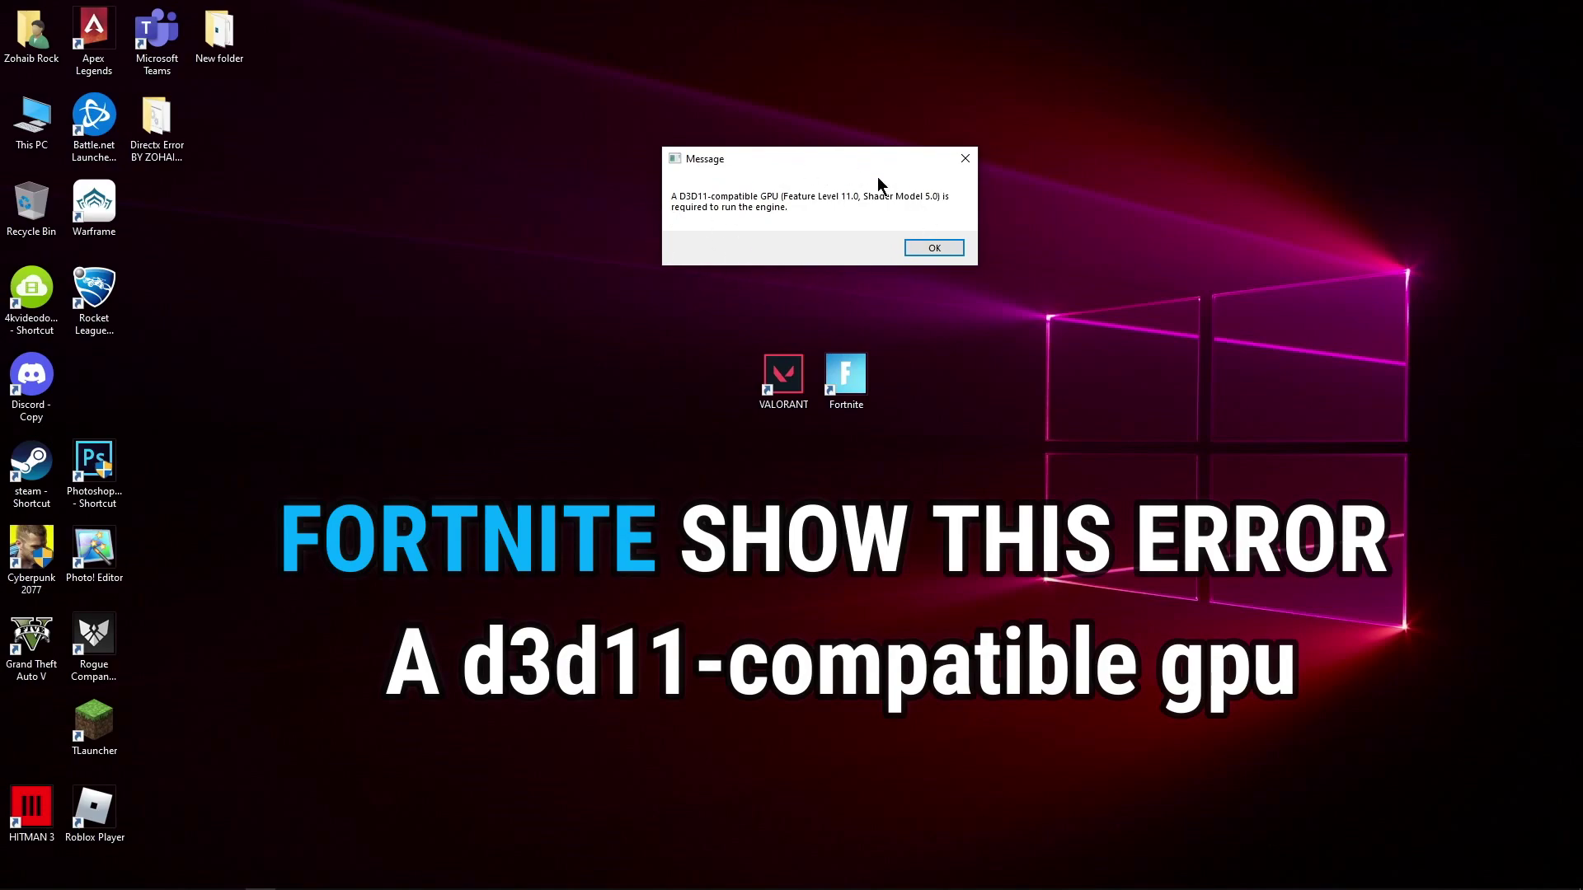
click(964, 158)
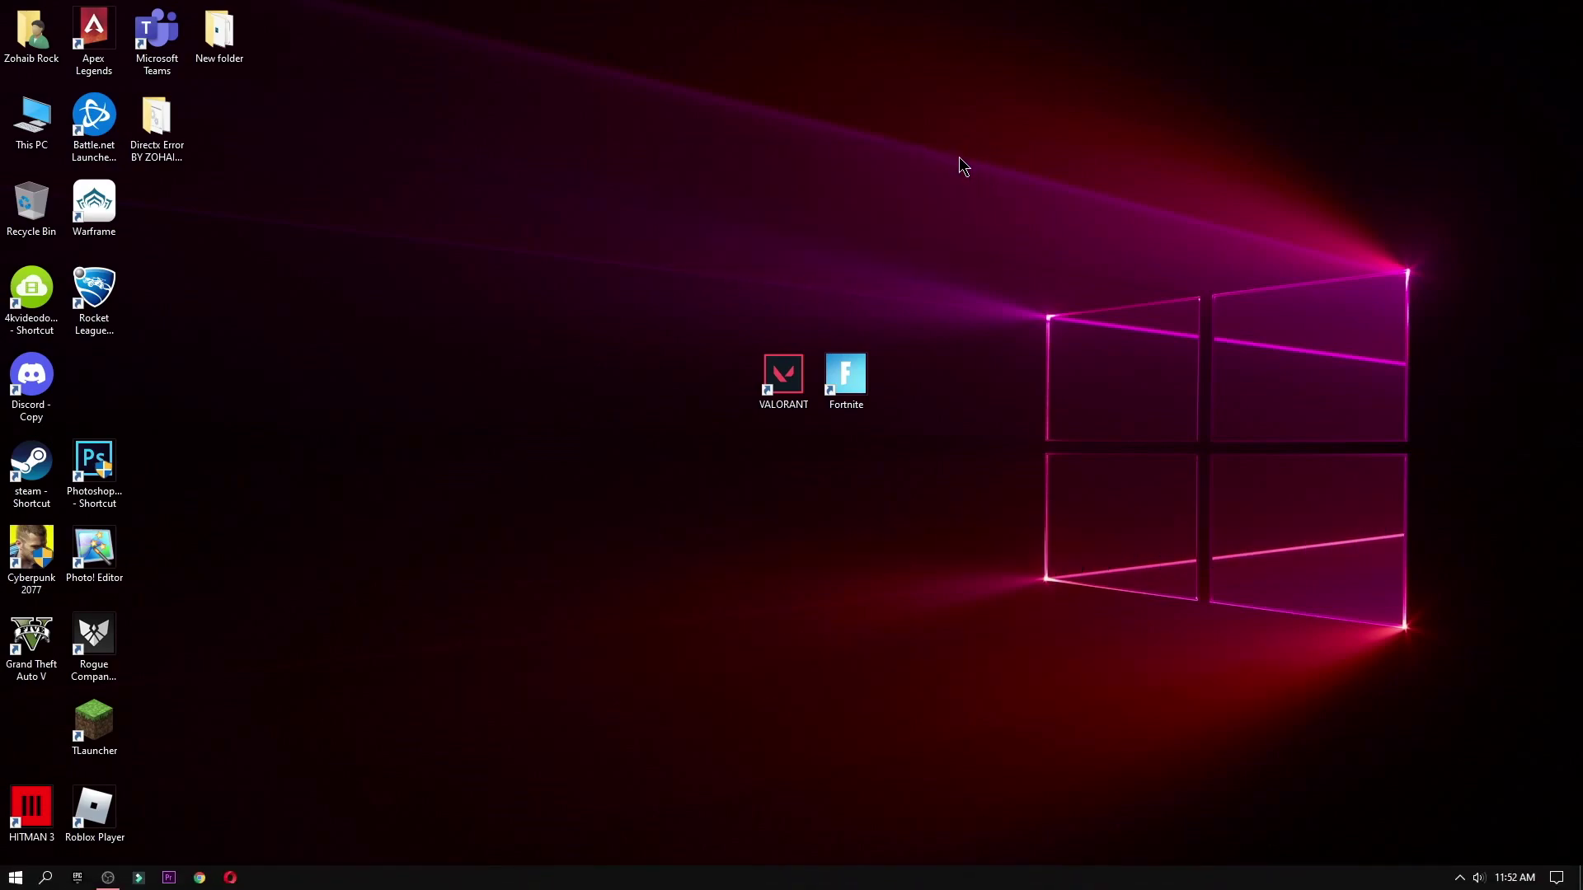
Launch VALORANT to check its startup error, move the message aside and dismiss it.
double_click(780, 404)
click(73, 879)
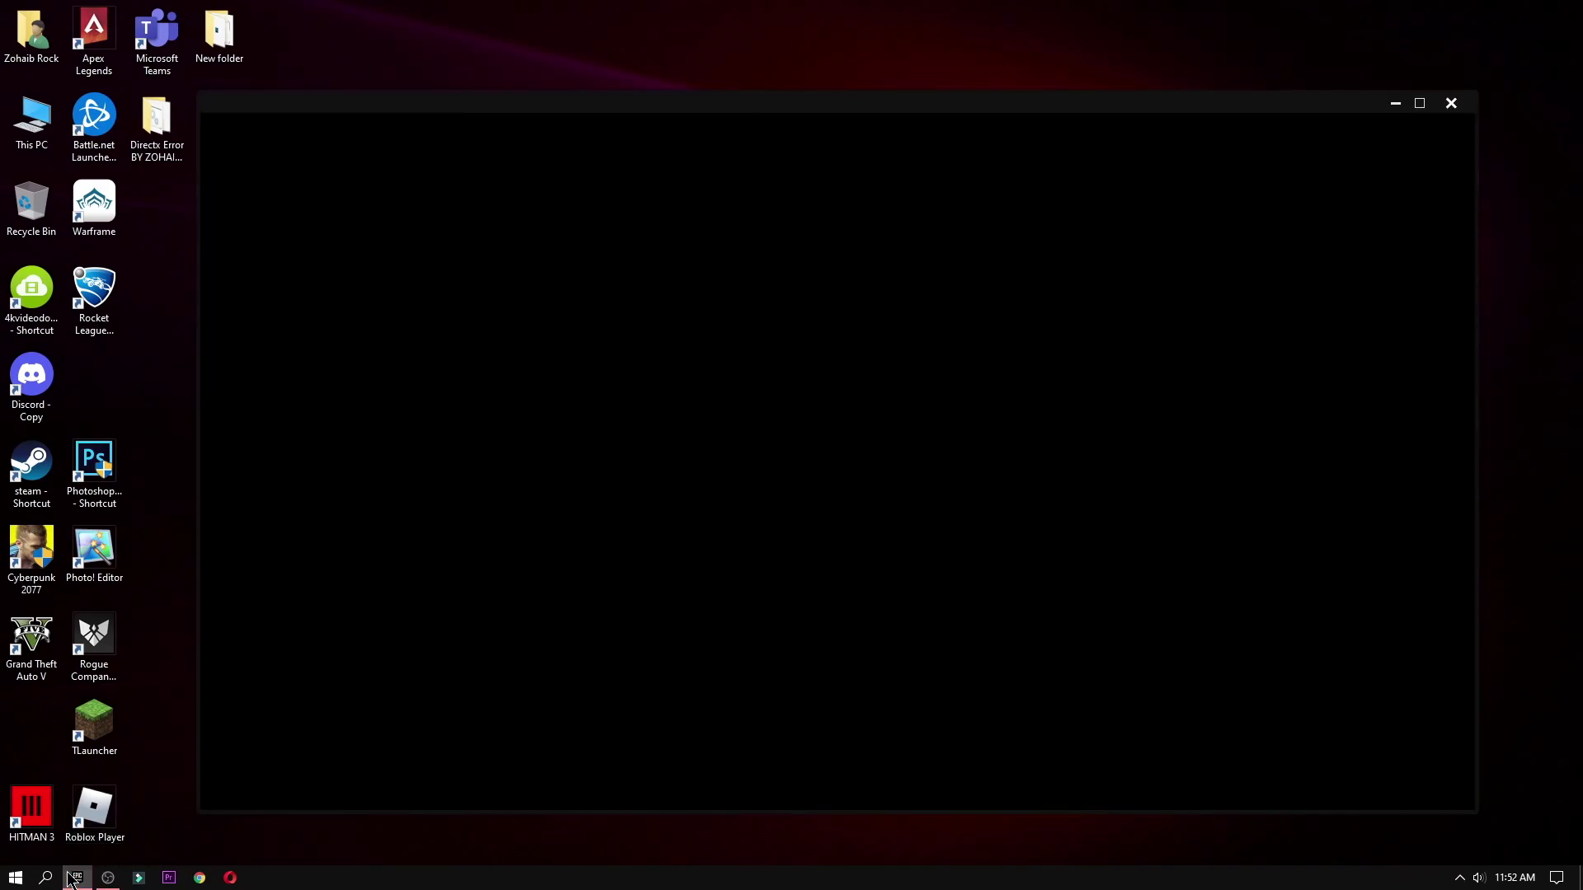
right_click(551, 387)
click(577, 436)
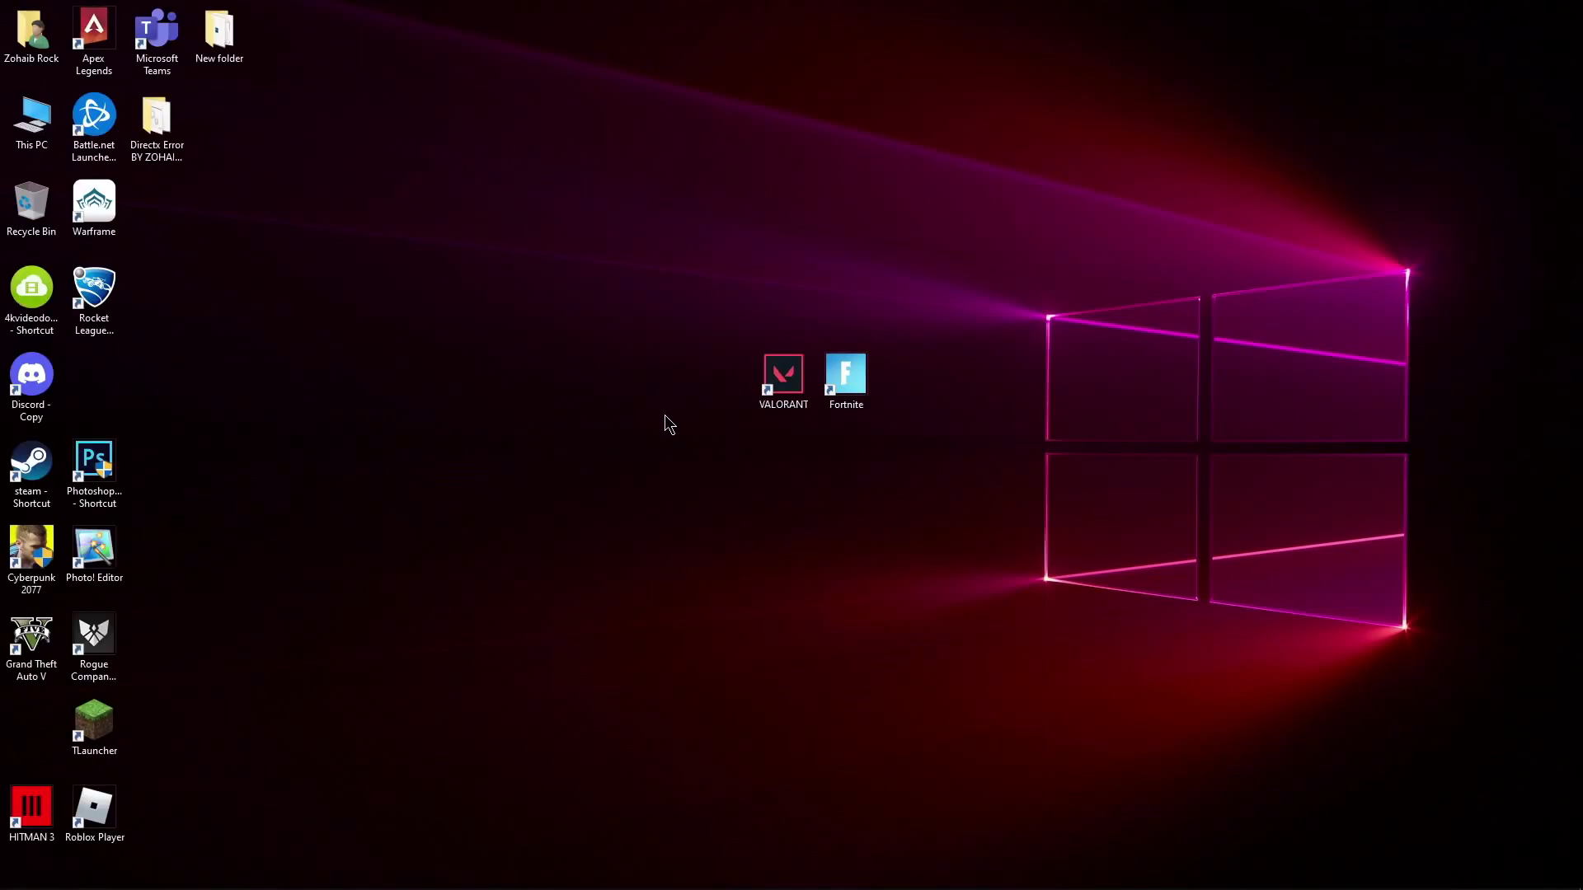
drag(775, 432, 496, 326)
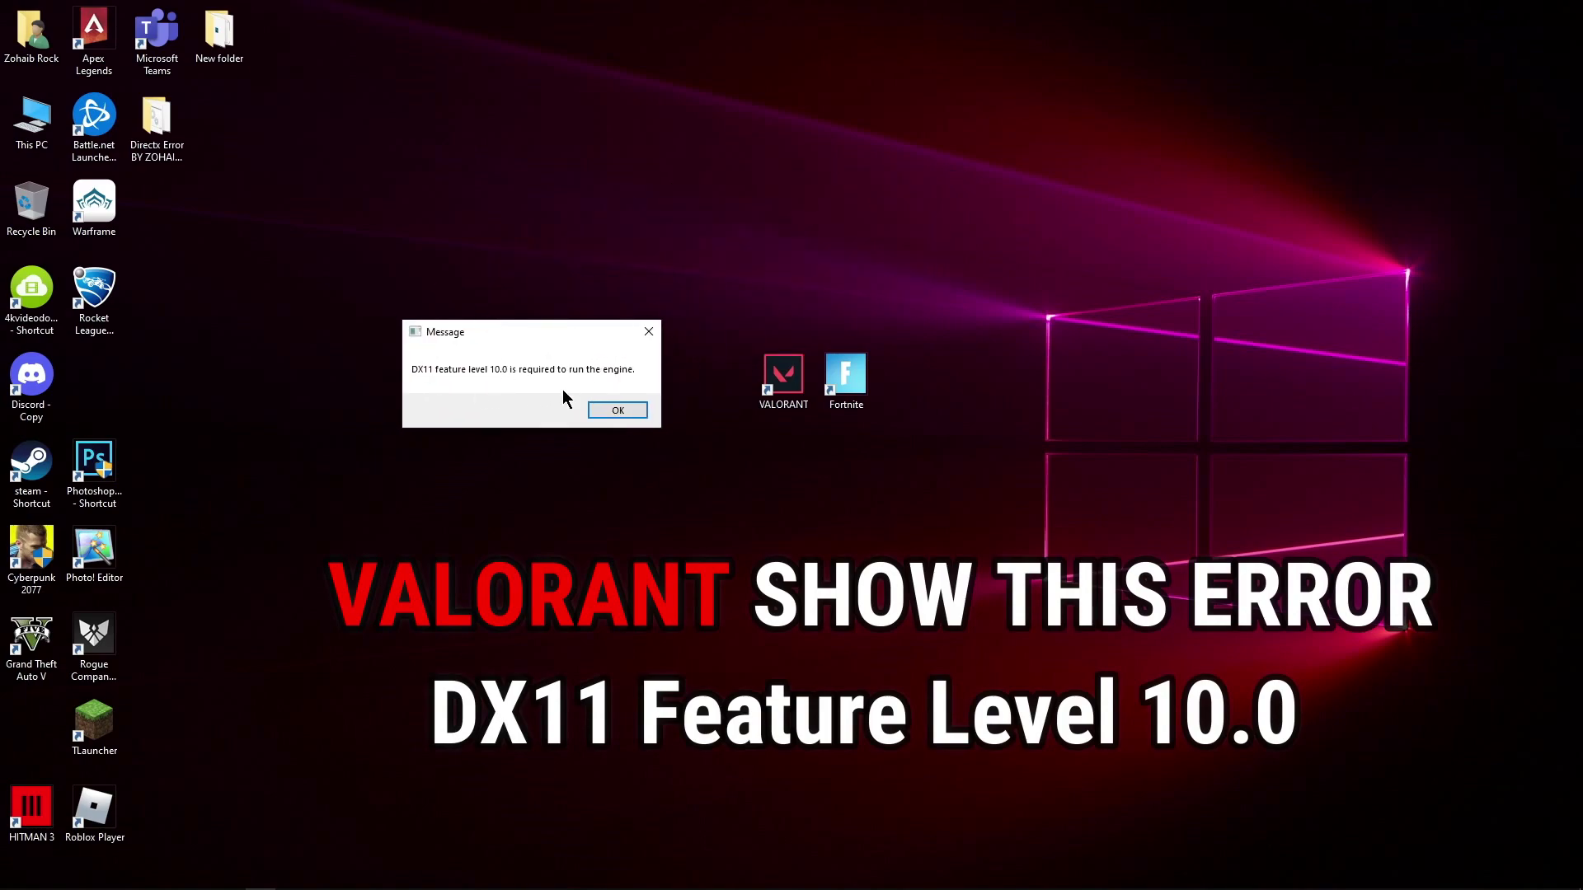
click(627, 411)
Put the VALORANT and Fortnite shortcuts back in their original places among the desktop icons and refresh the desktop.
drag(783, 375, 91, 385)
drag(848, 378, 33, 726)
right_click(651, 351)
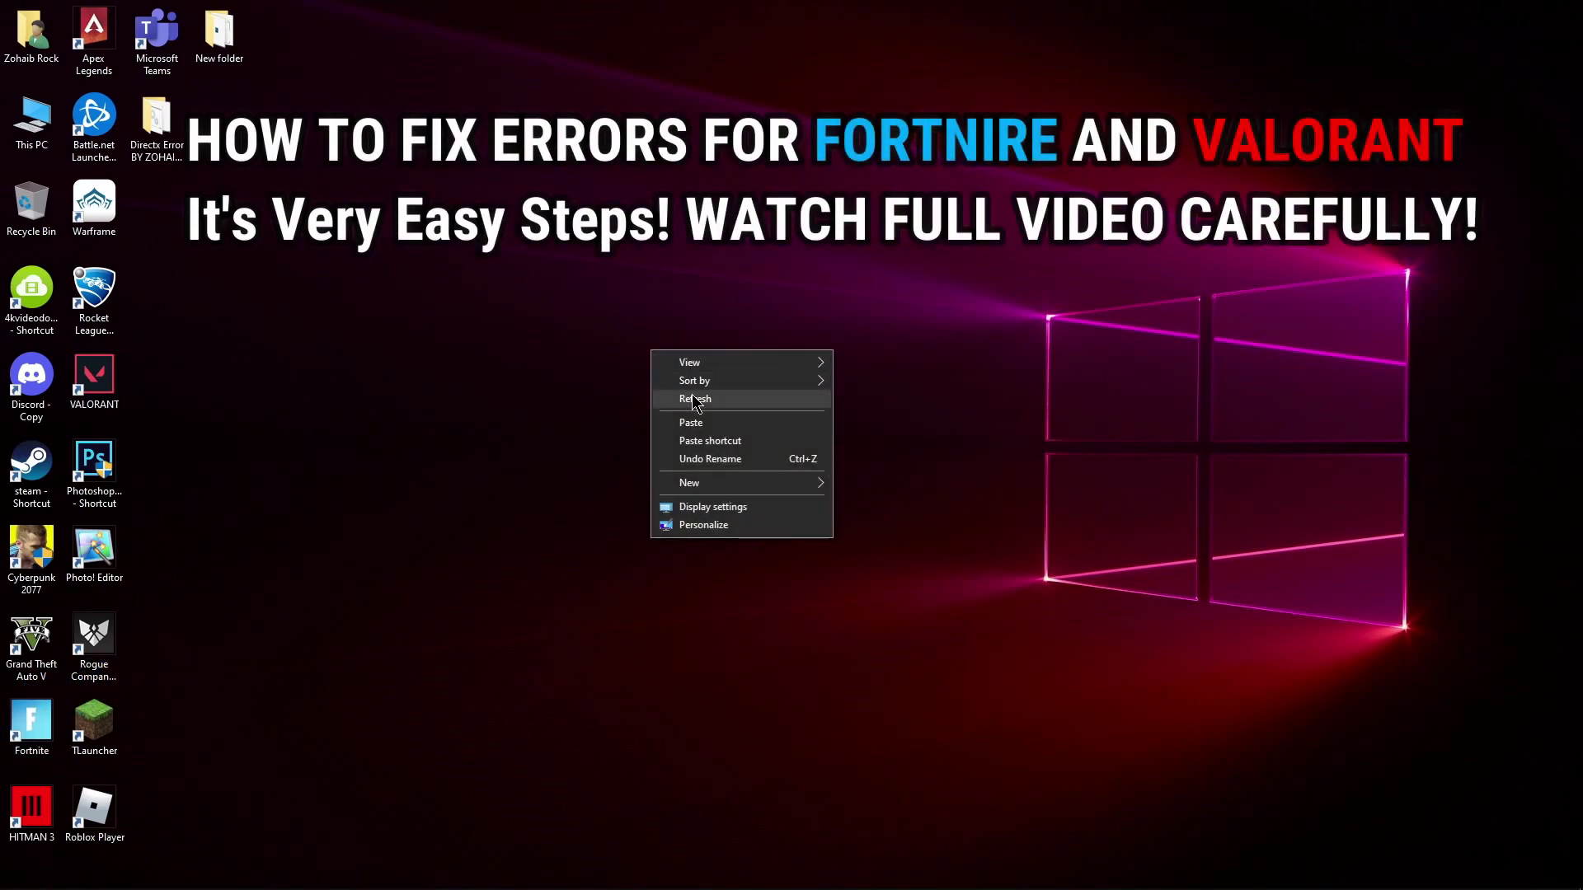
click(696, 401)
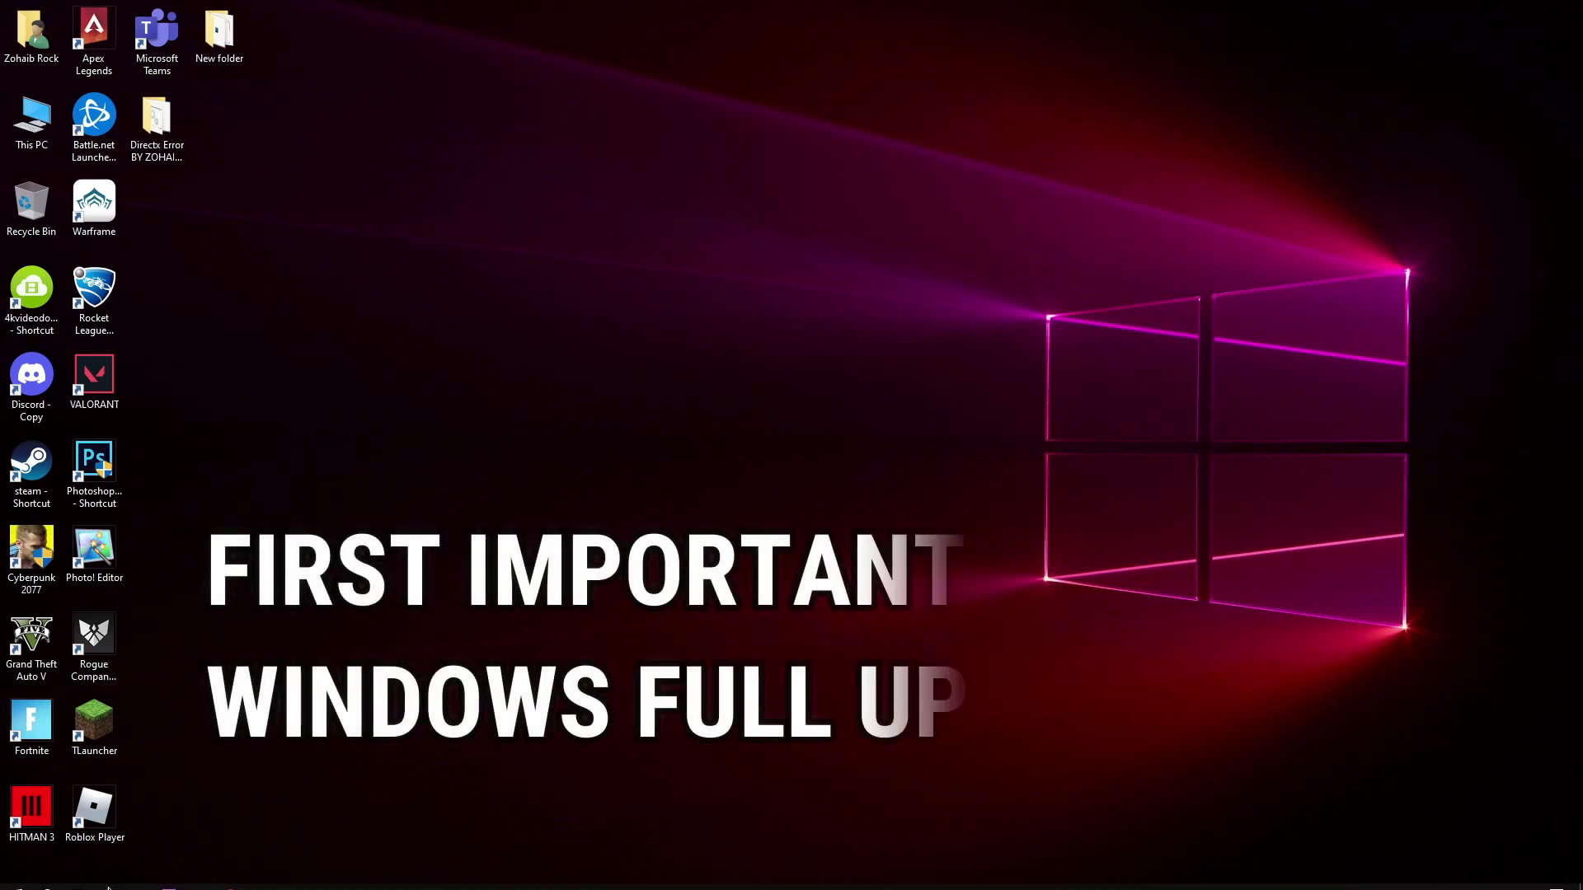
Search the system for "window" and open the Windows Update settings.
click(12, 877)
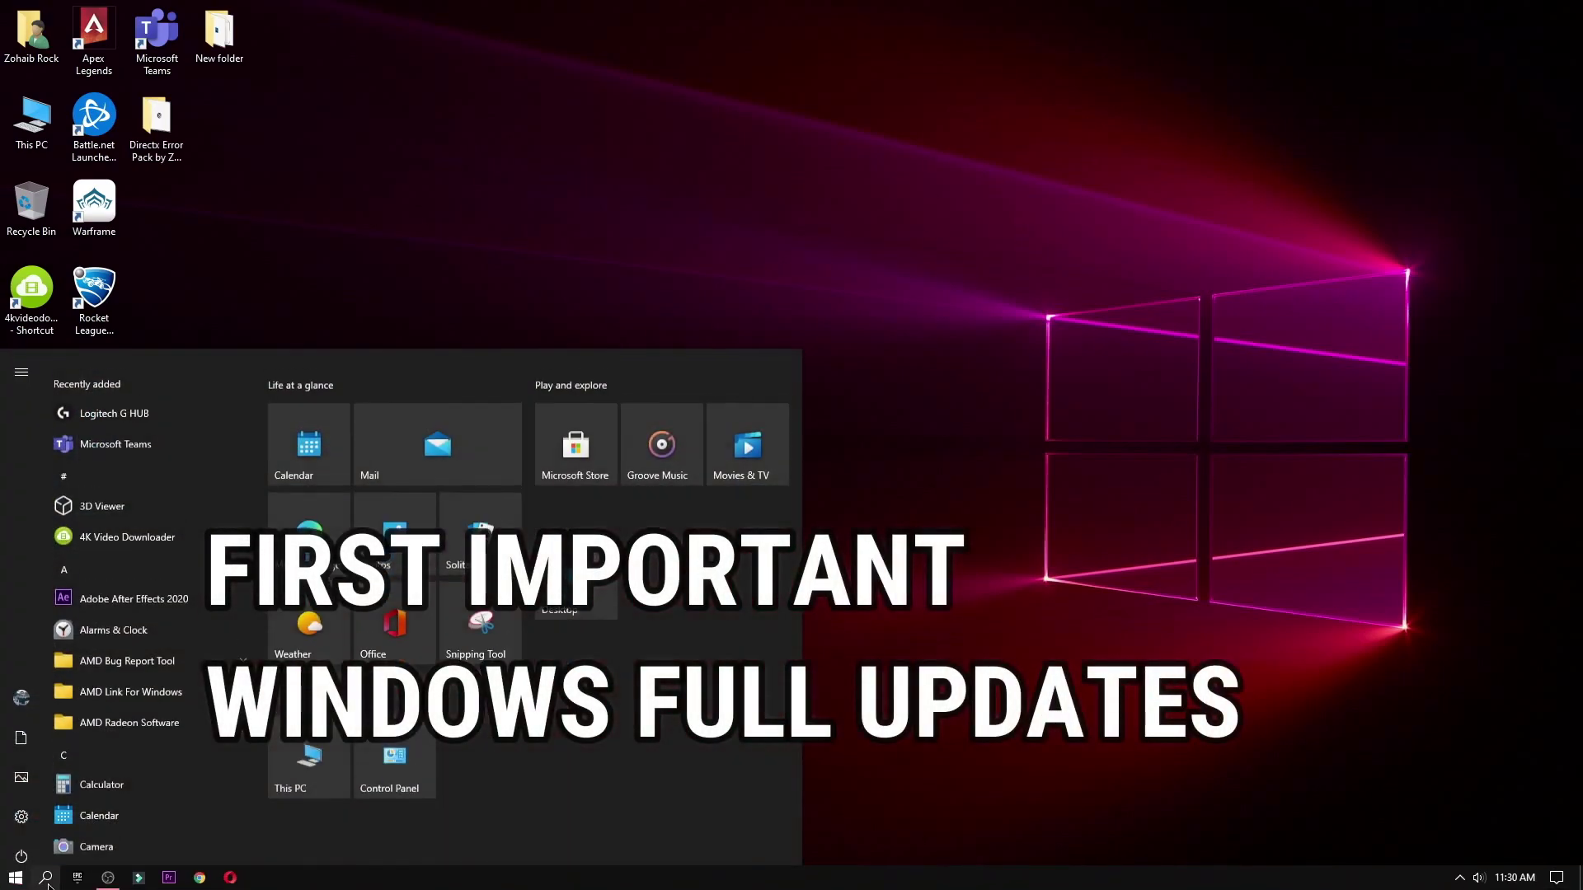
click(48, 881)
text(win)
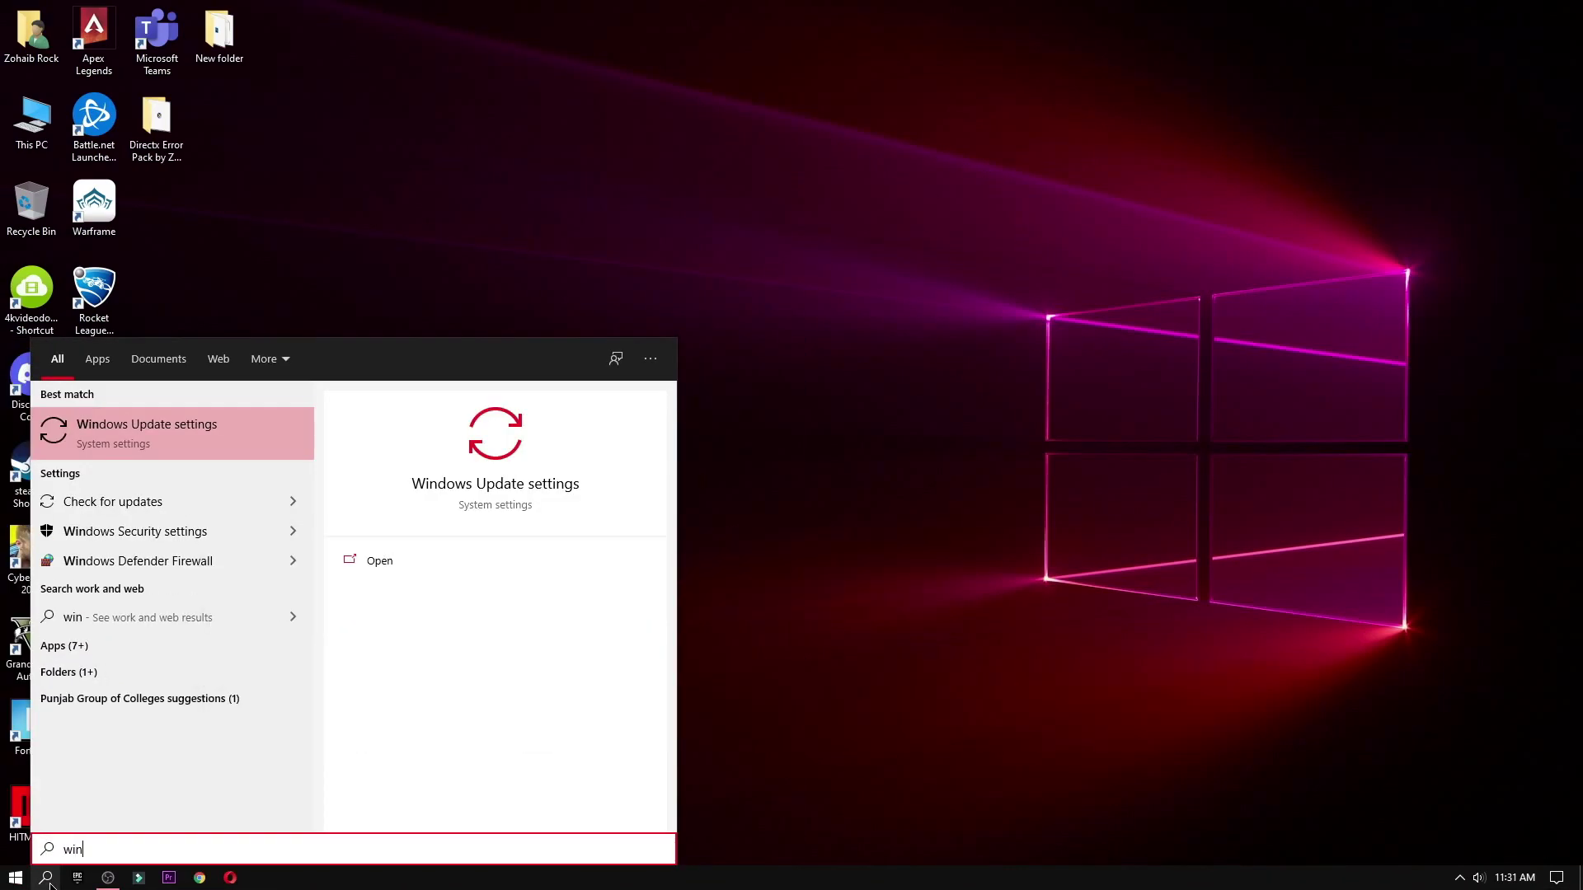
text(dow)
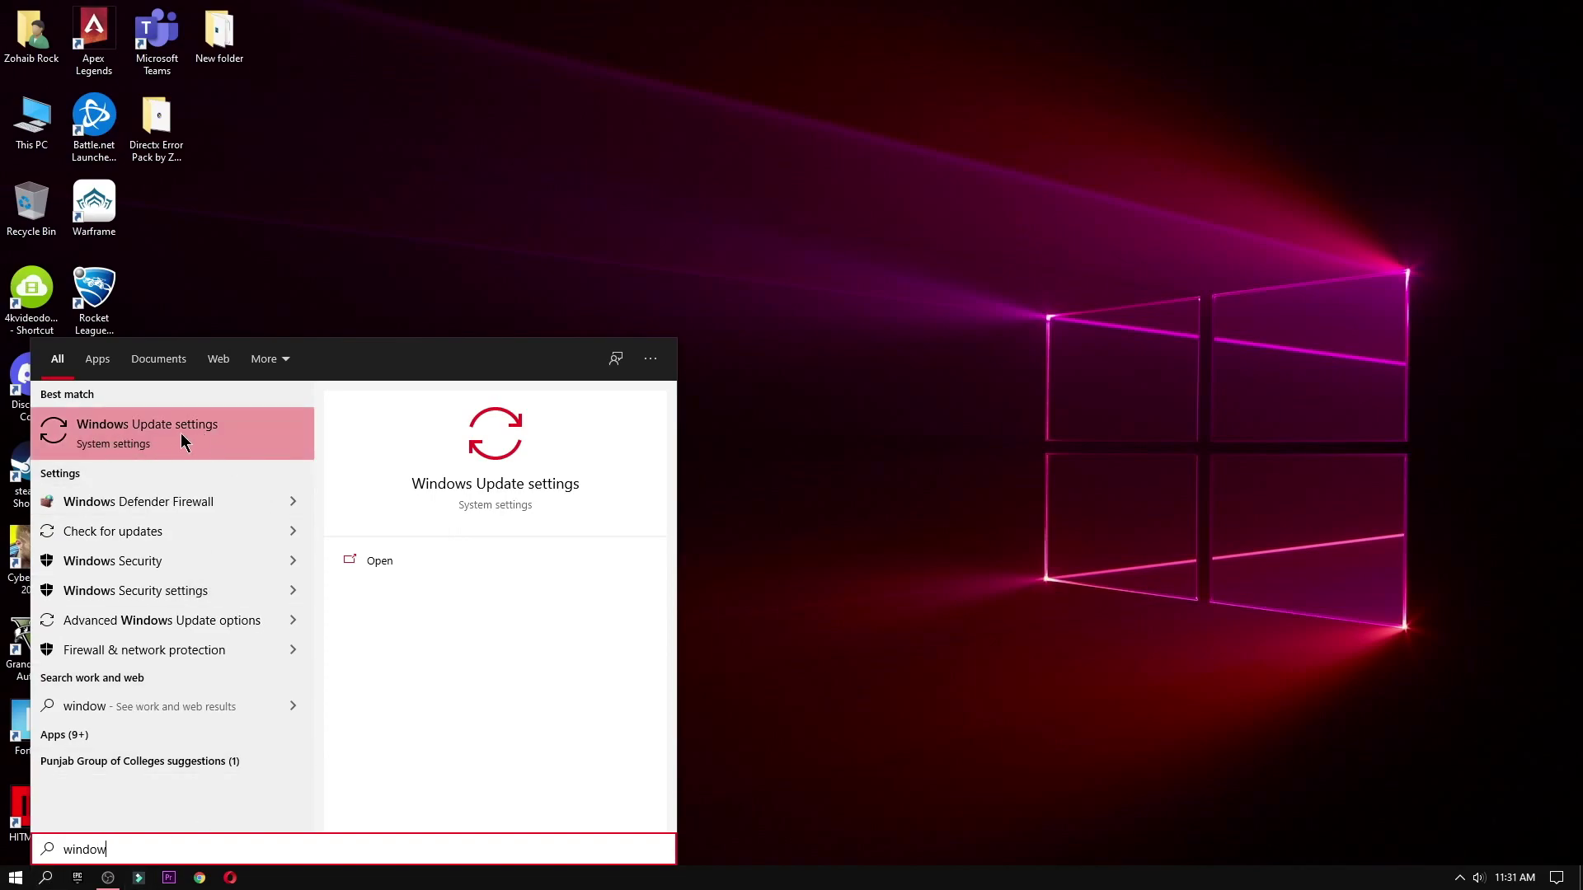
click(190, 433)
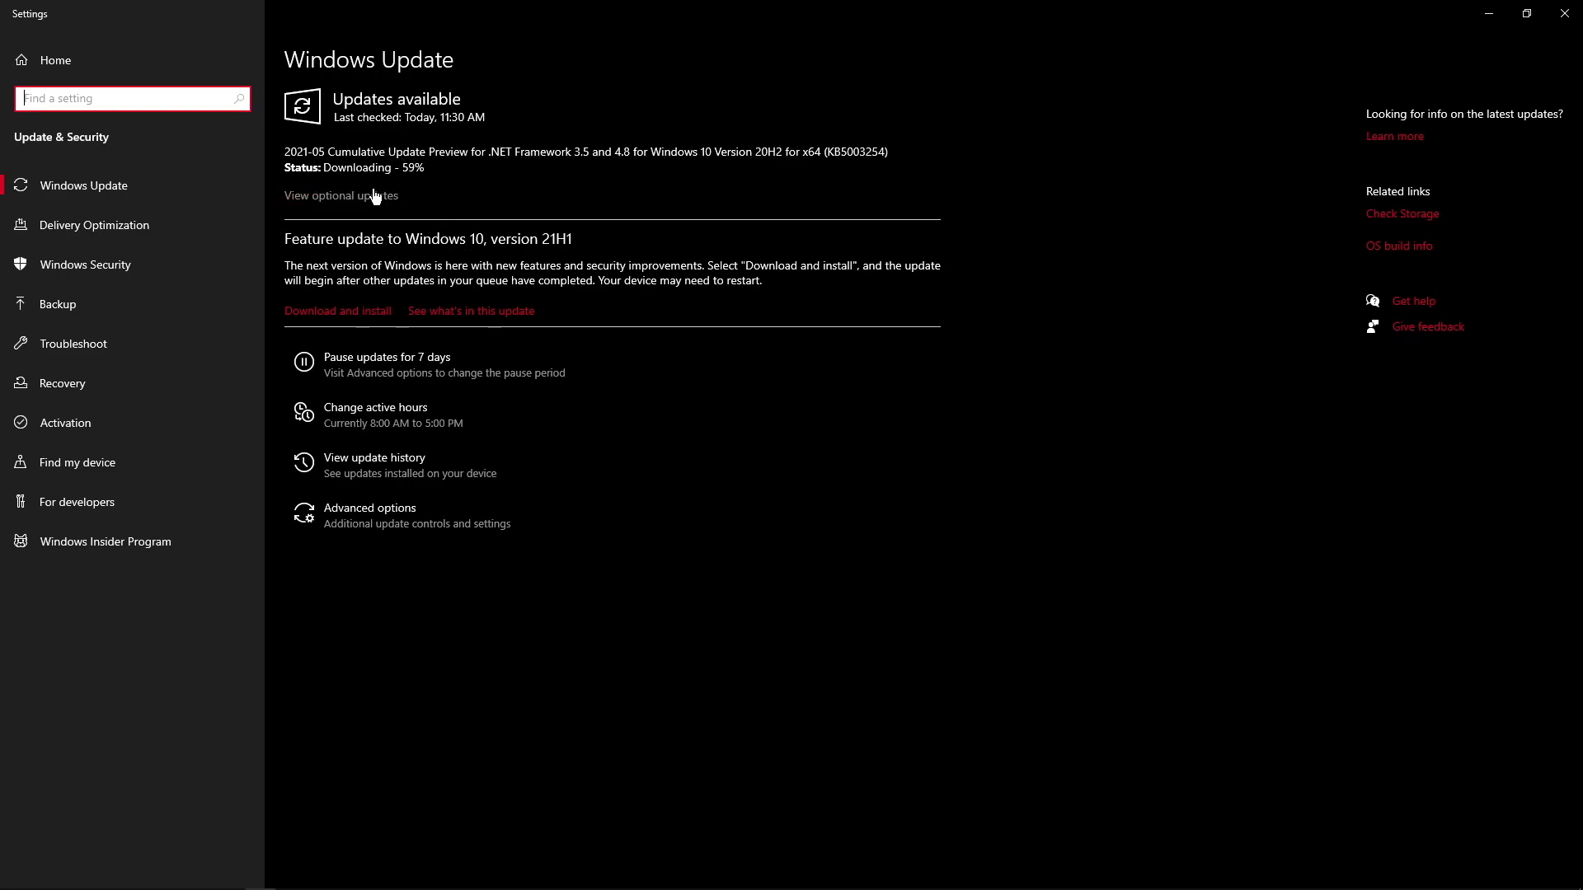
Download and install the optional Feature update to Windows 10, version 21H1, and check it in the update list.
click(350, 198)
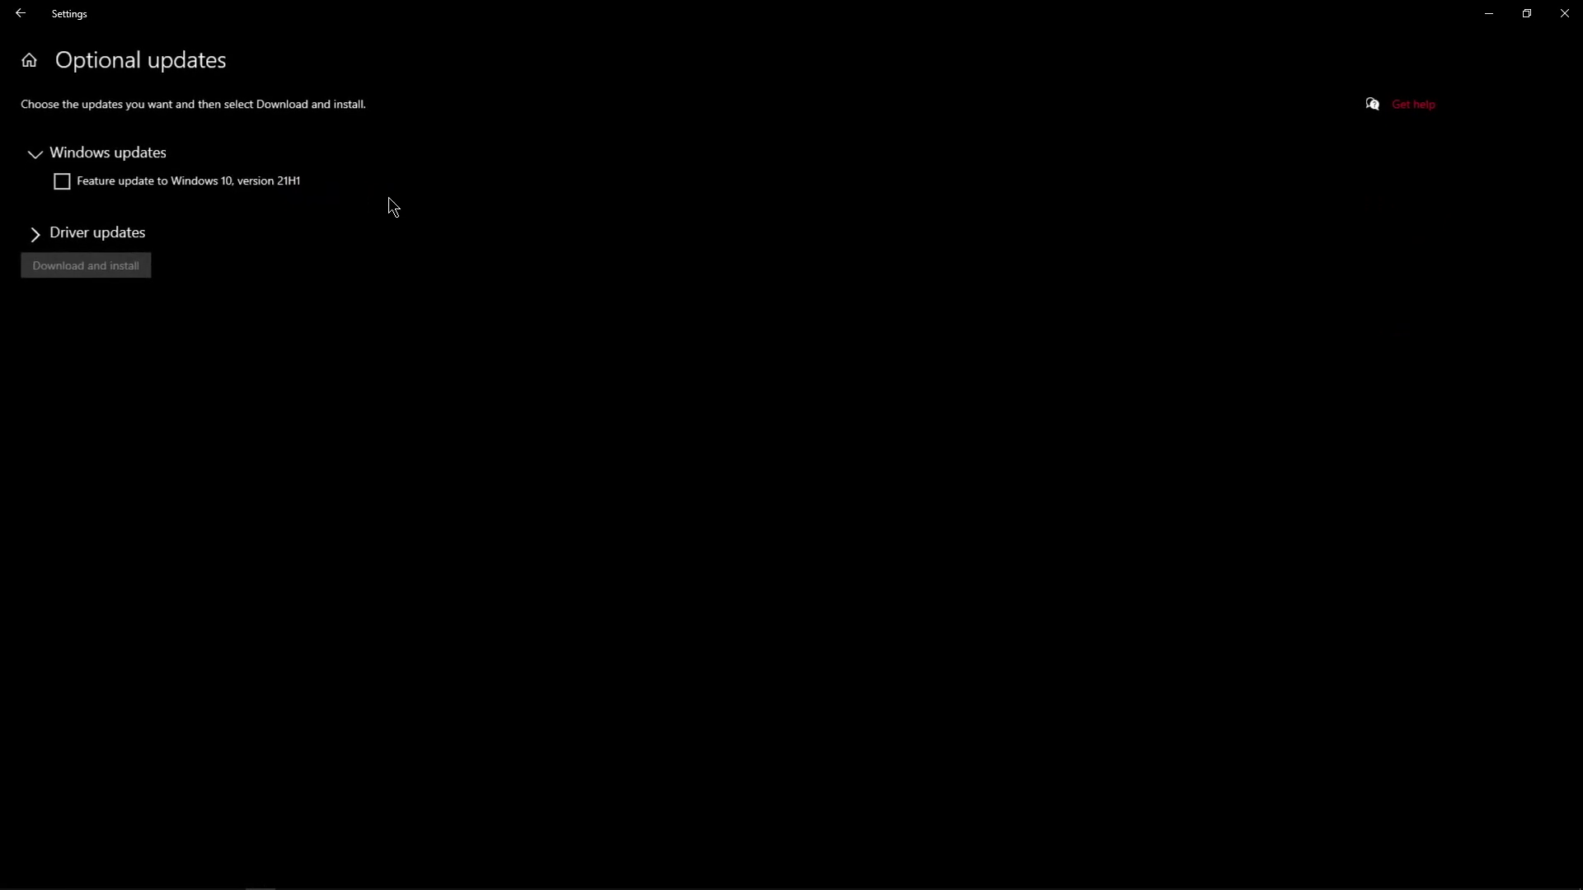
click(72, 185)
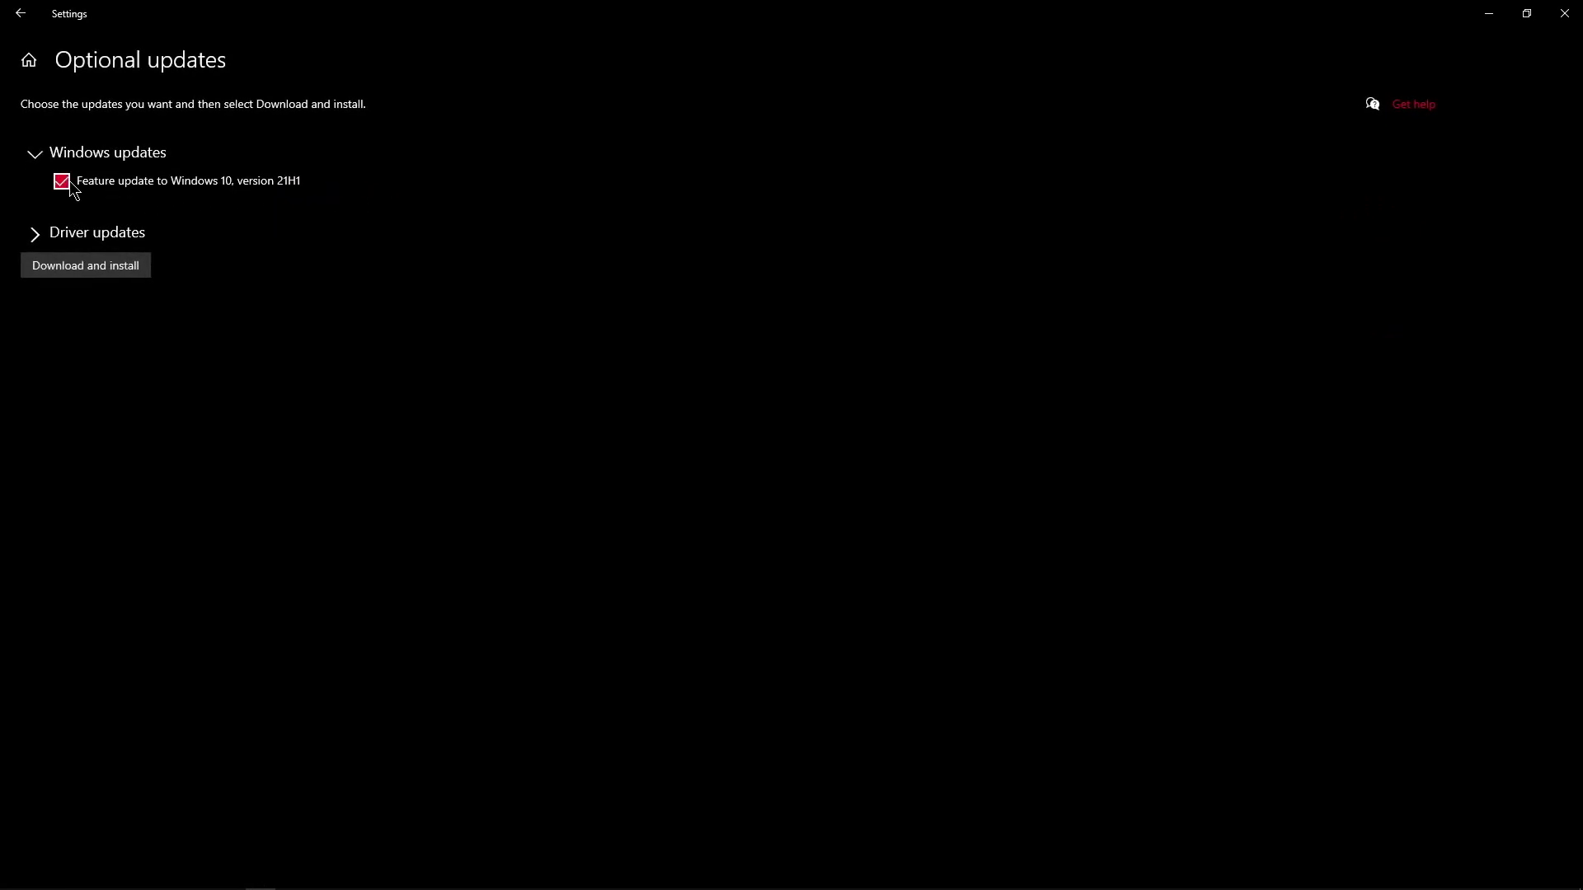
click(78, 266)
click(20, 14)
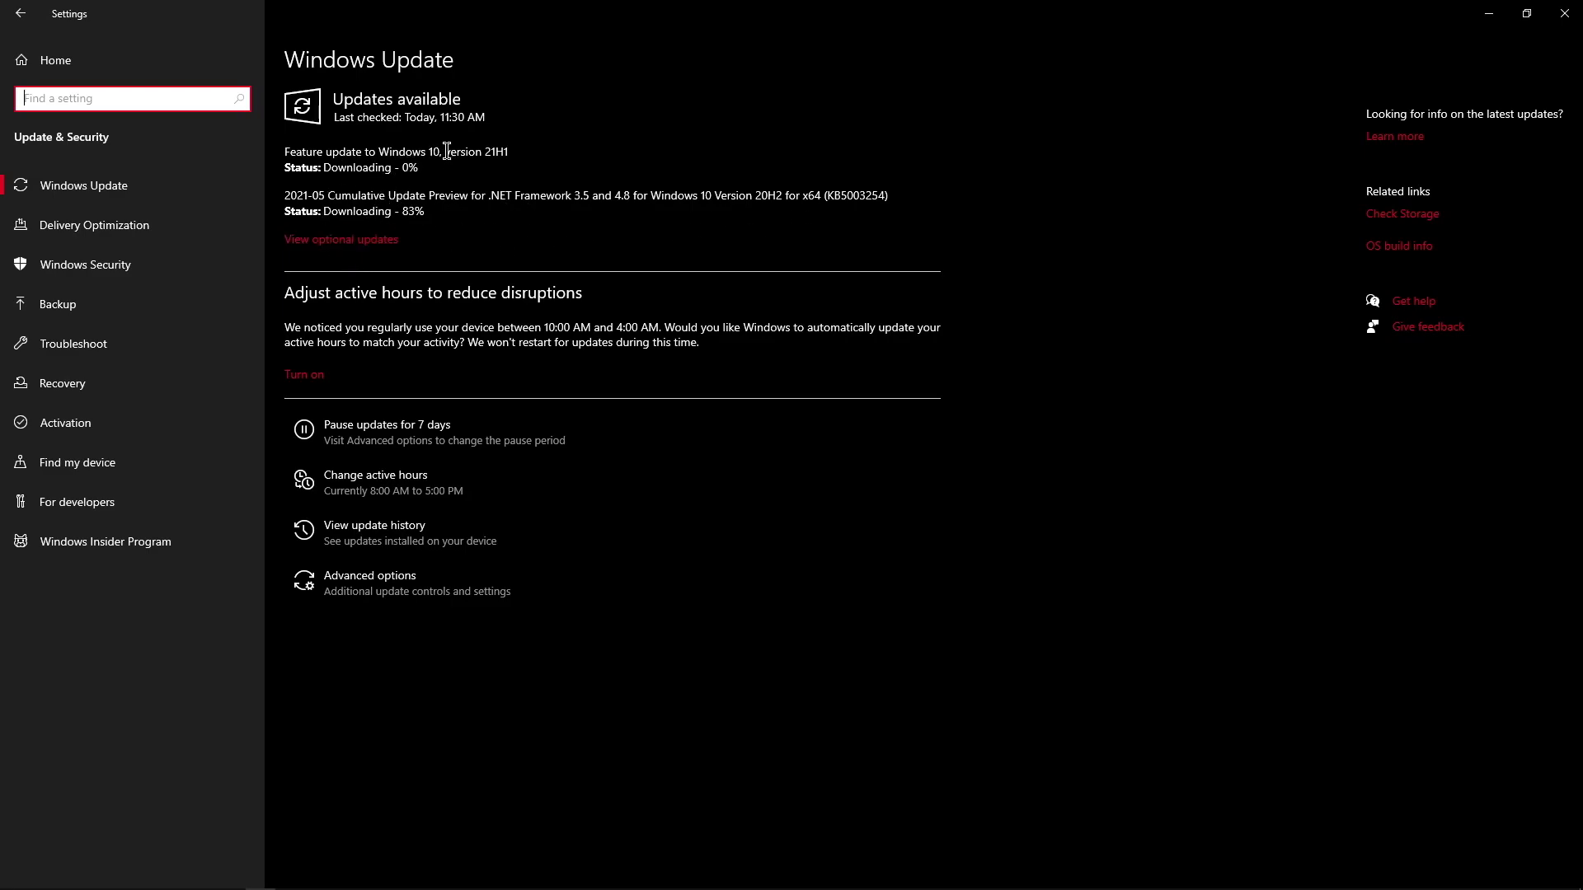
drag(511, 151, 434, 151)
click(400, 153)
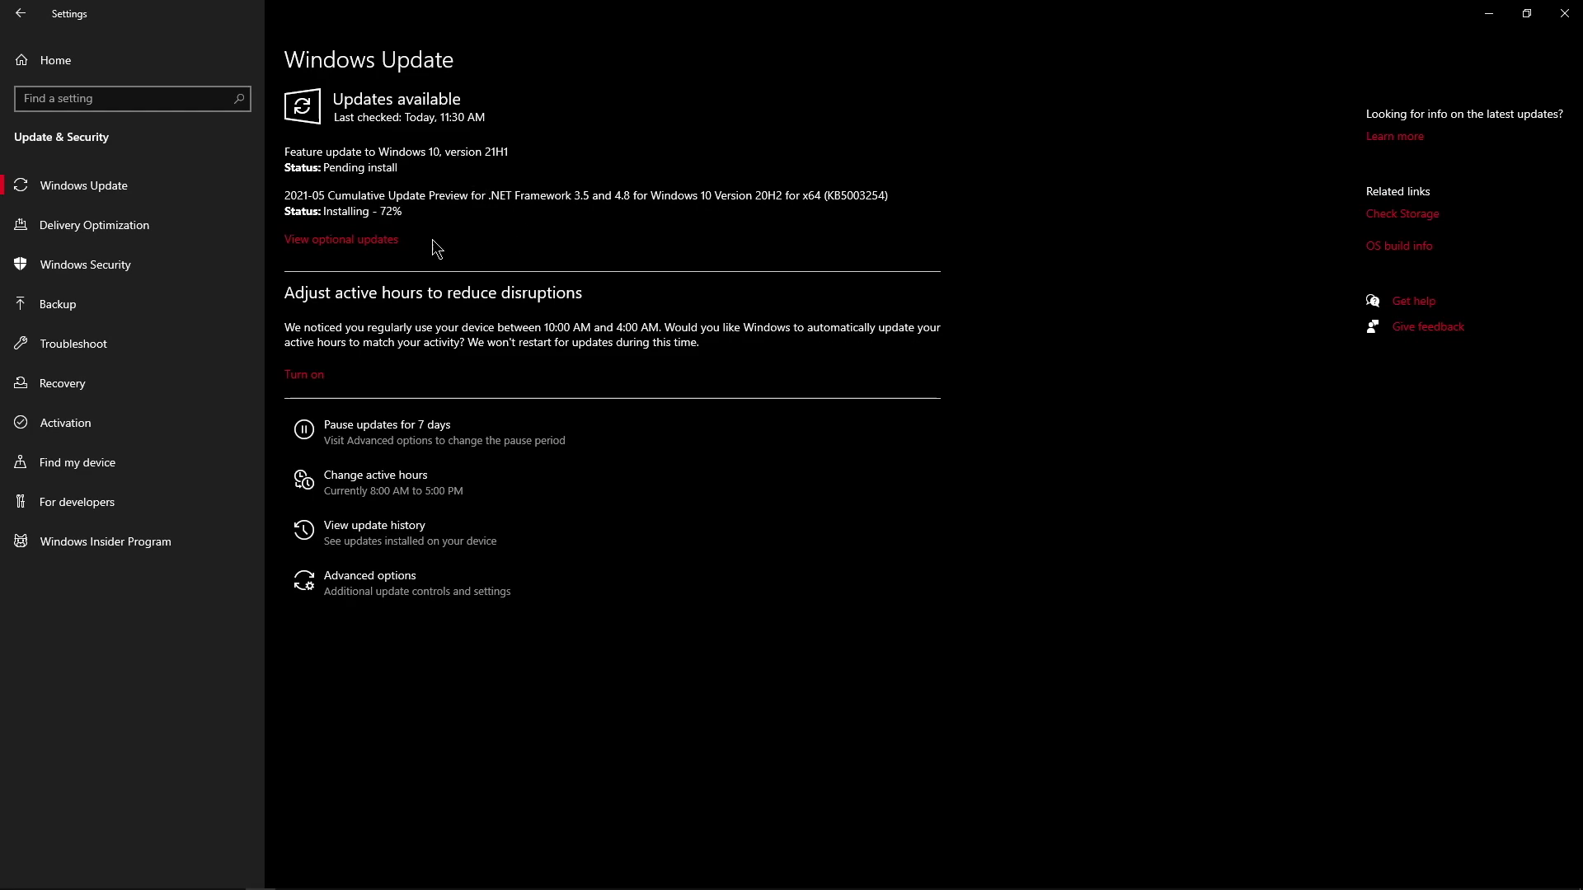
Download and install the optional Intel Corporation Display driver update 20.19.15.4624, check it in the update list and minimize Settings.
click(357, 240)
click(38, 157)
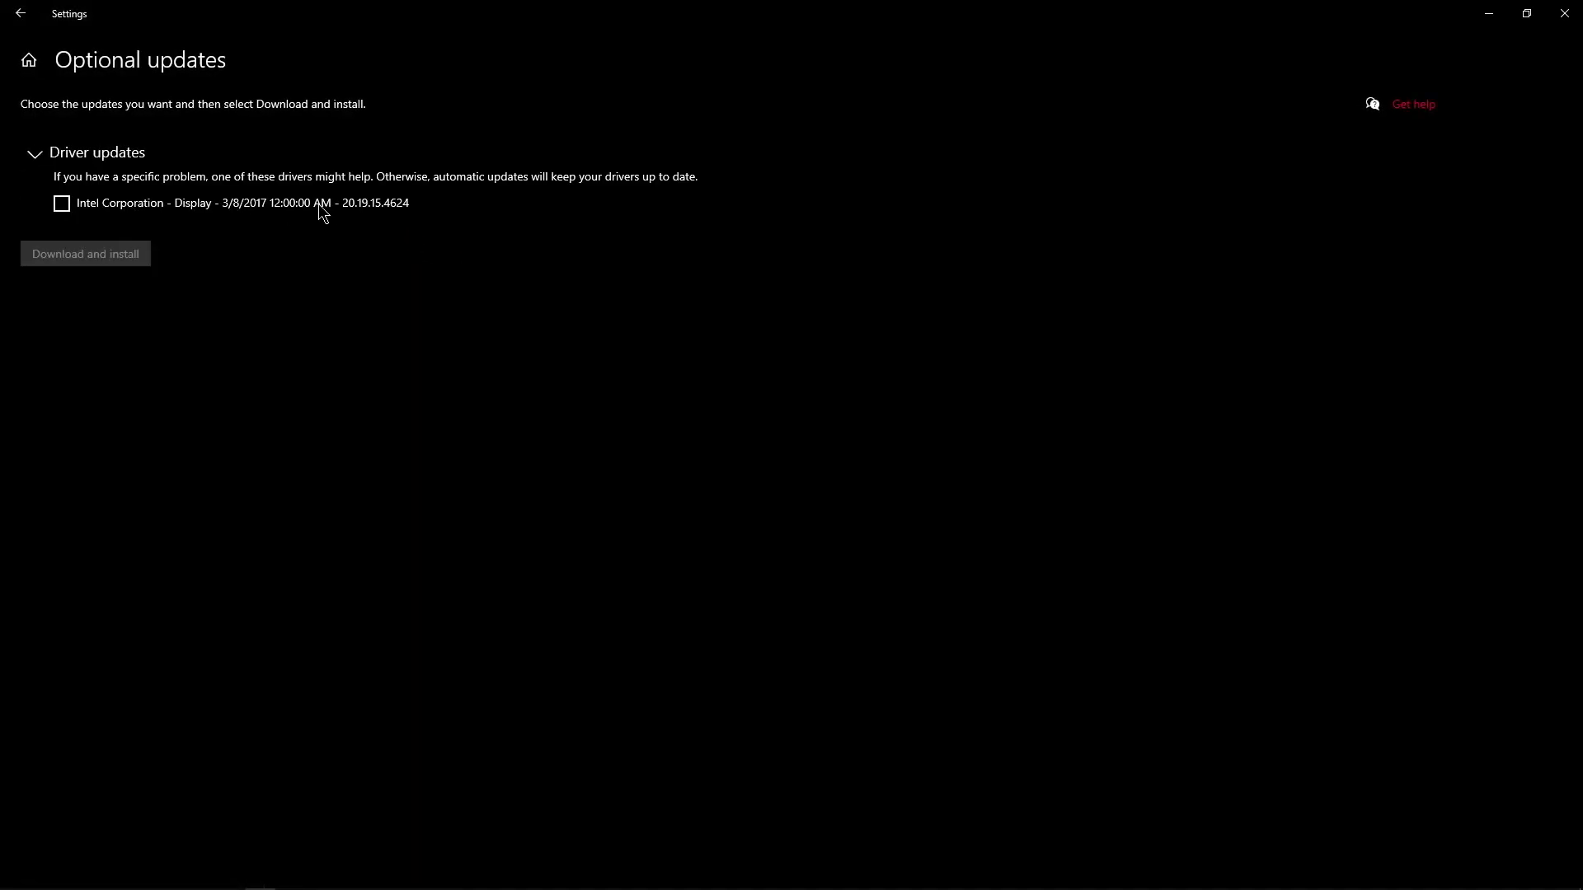
click(75, 210)
click(68, 252)
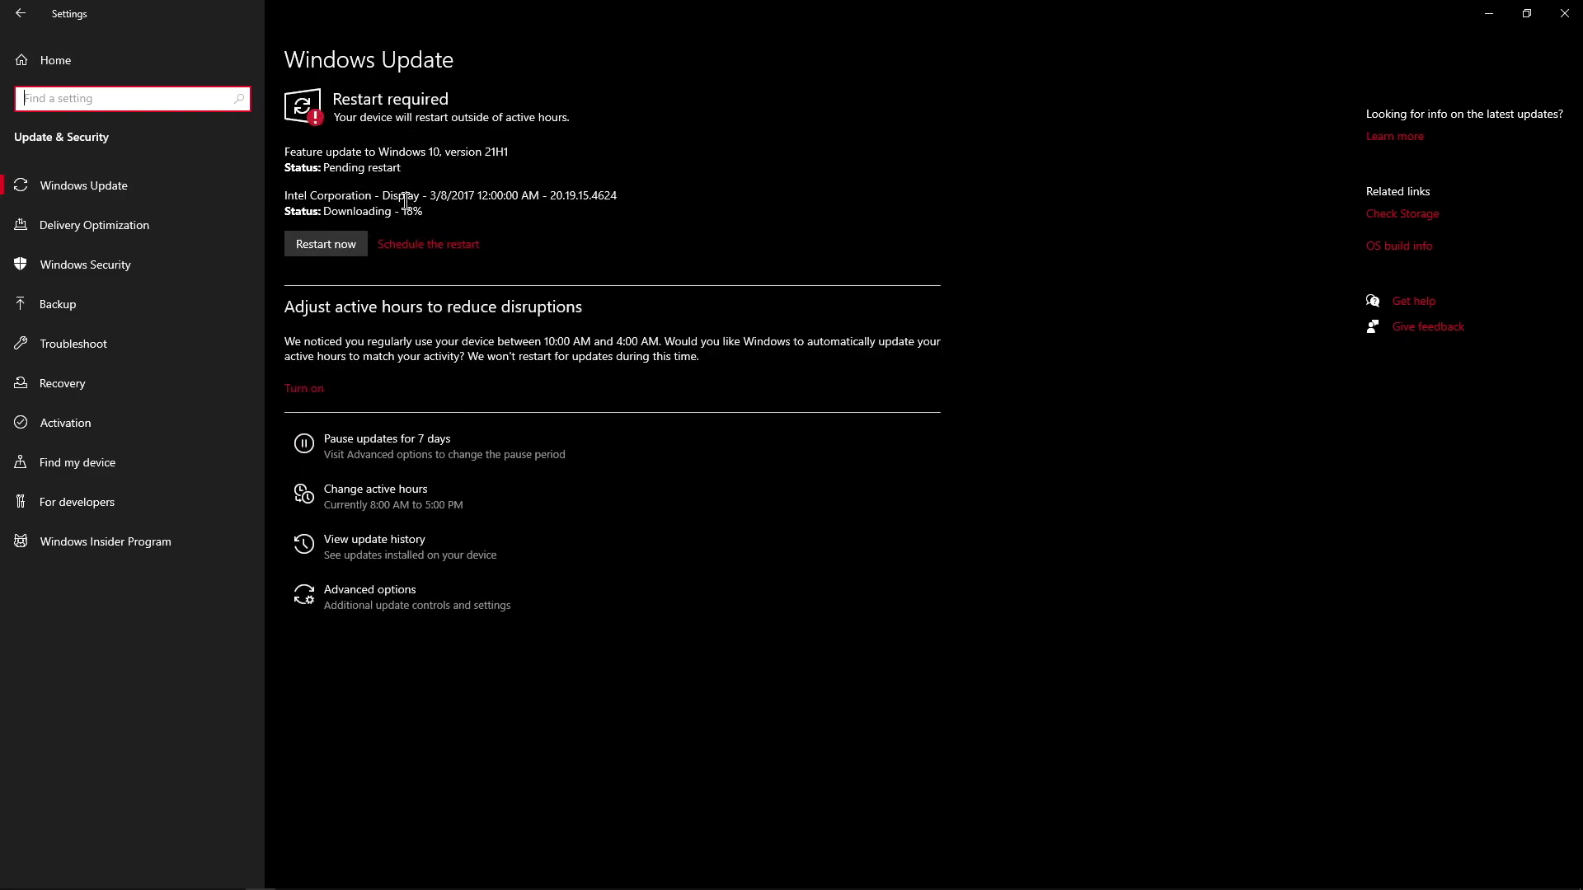
drag(422, 197, 285, 194)
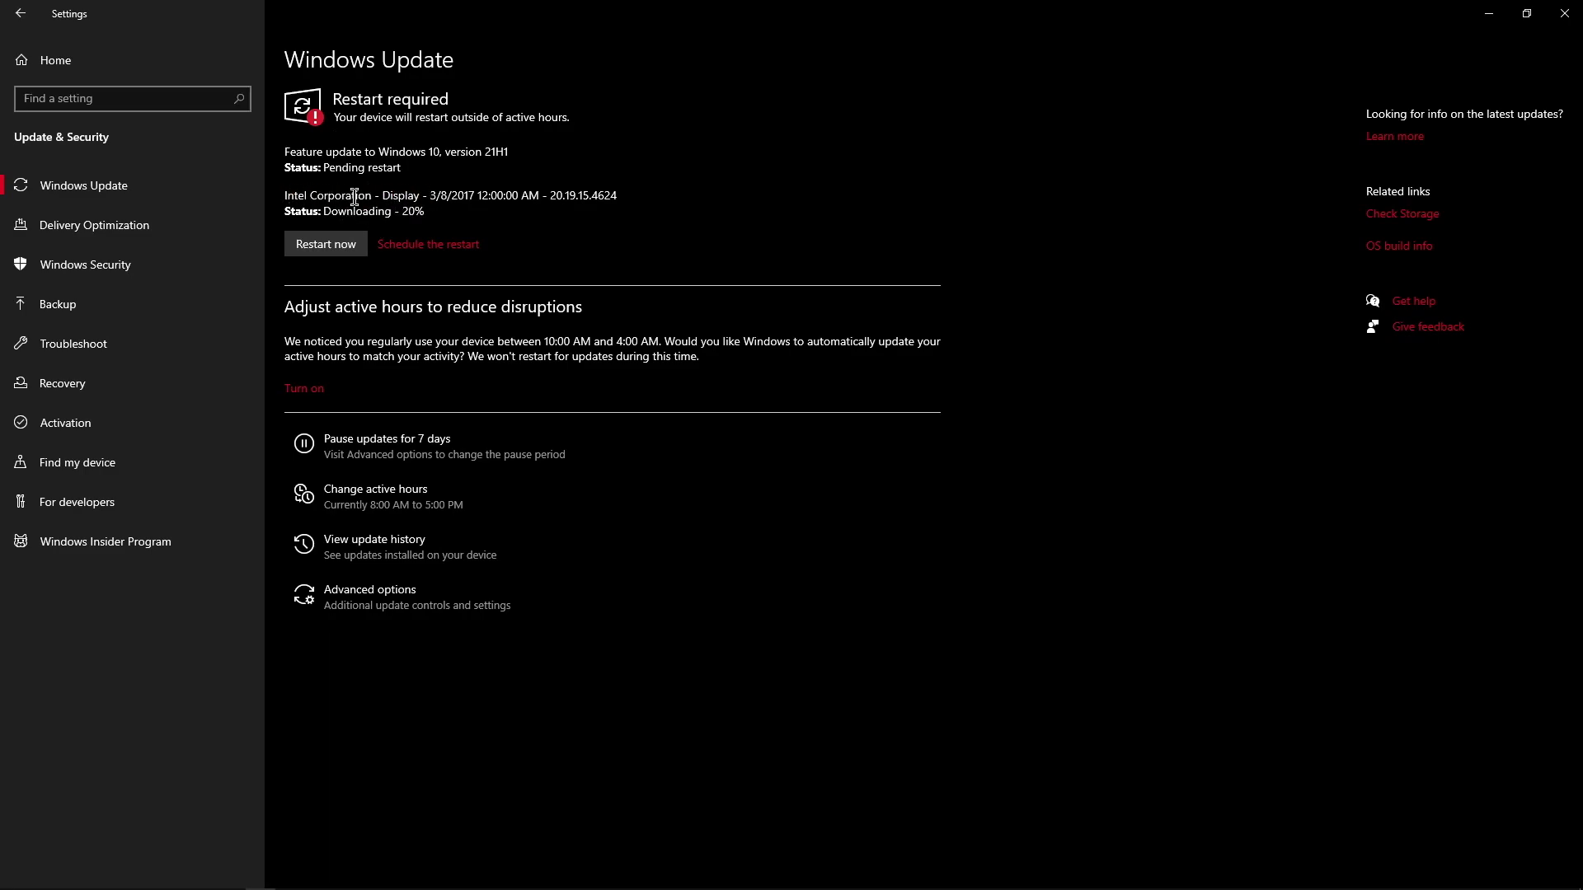
click(1489, 13)
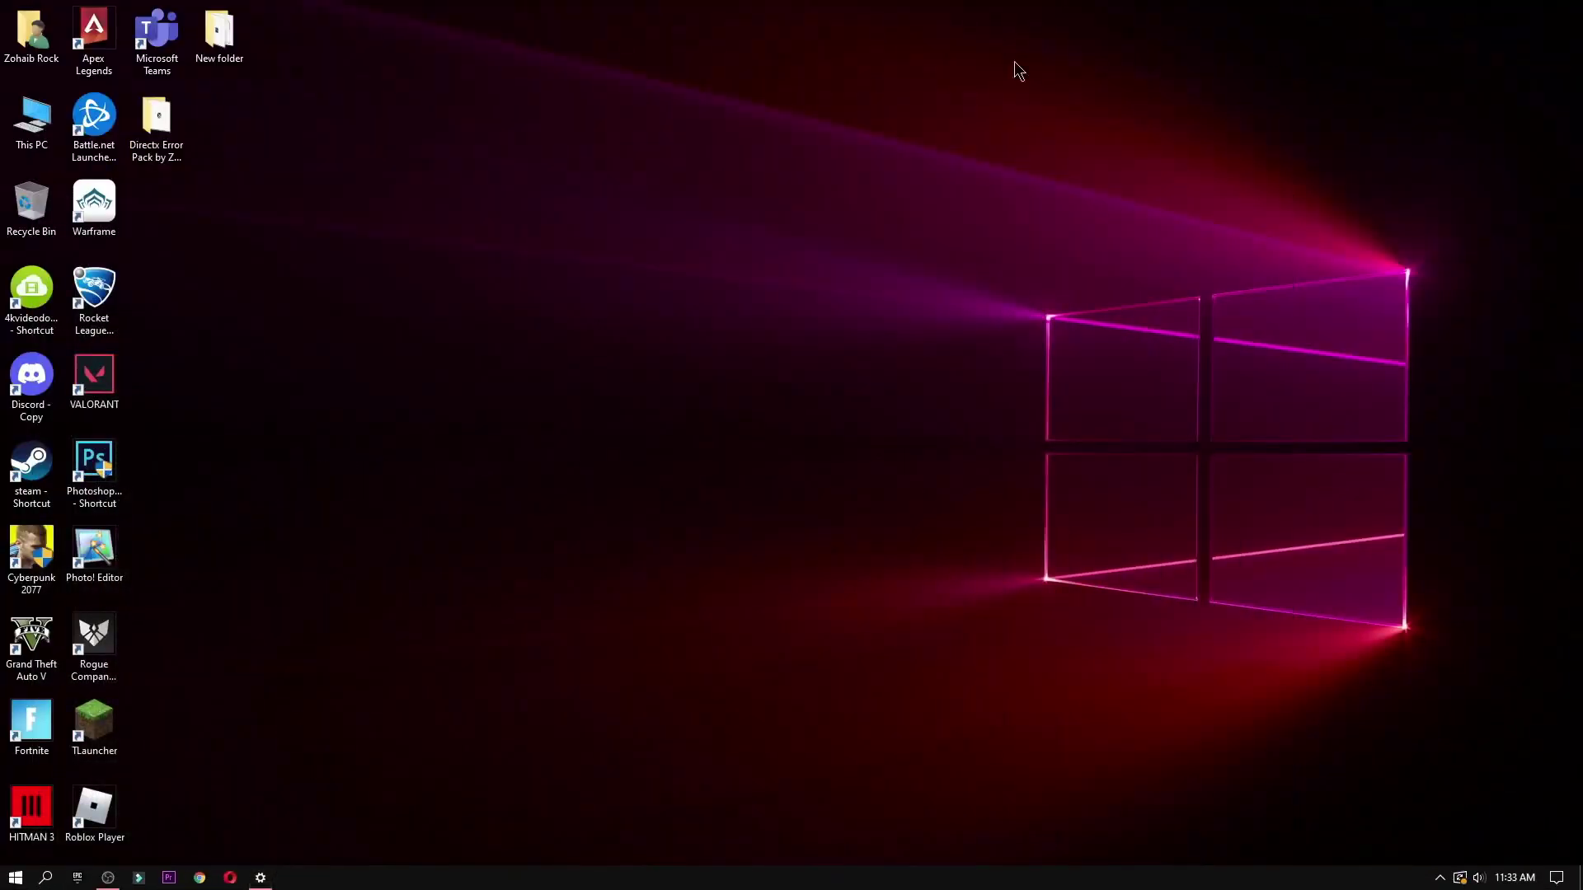
Inspect the devices in Device Manager through Computer Management, close it and bring the Settings window back up.
right_click(5, 122)
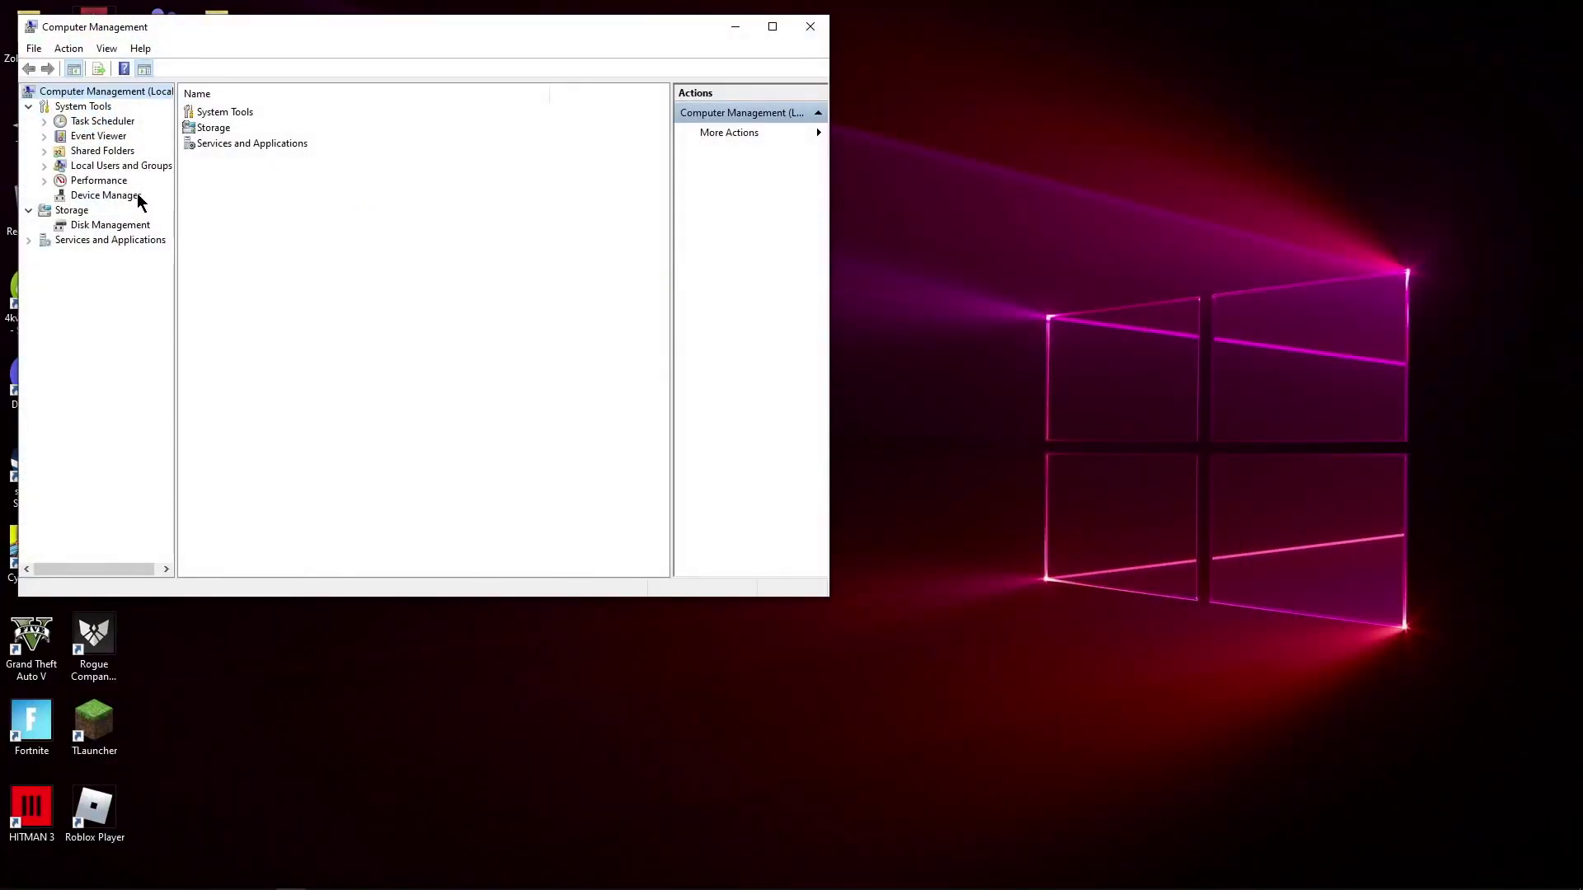
click(132, 196)
click(203, 151)
click(261, 166)
click(810, 27)
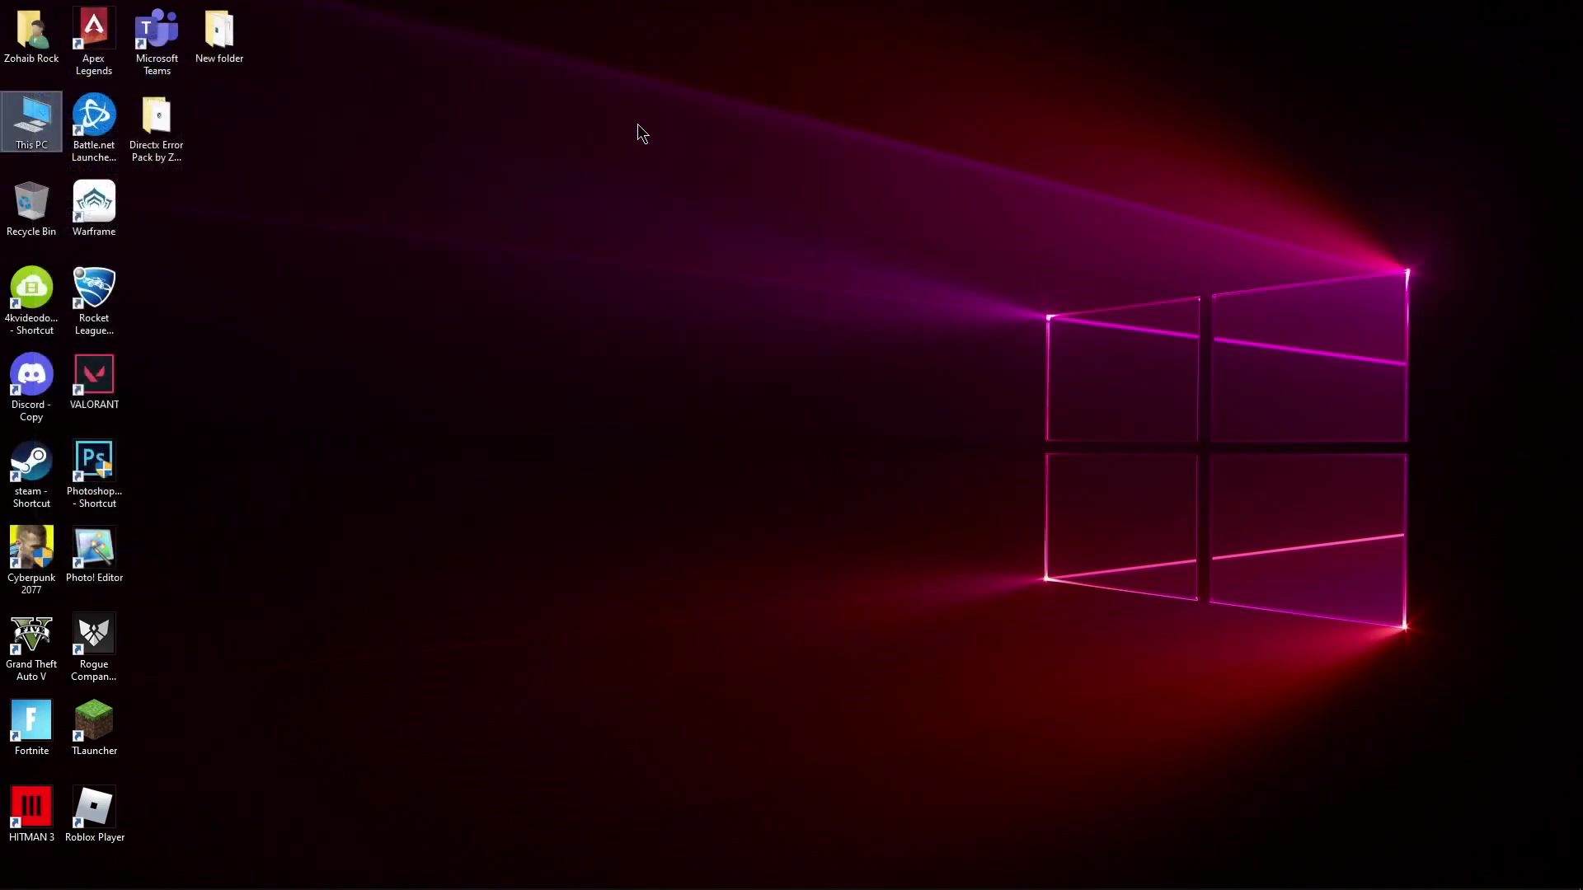
mouse_move(218, 889)
click(260, 877)
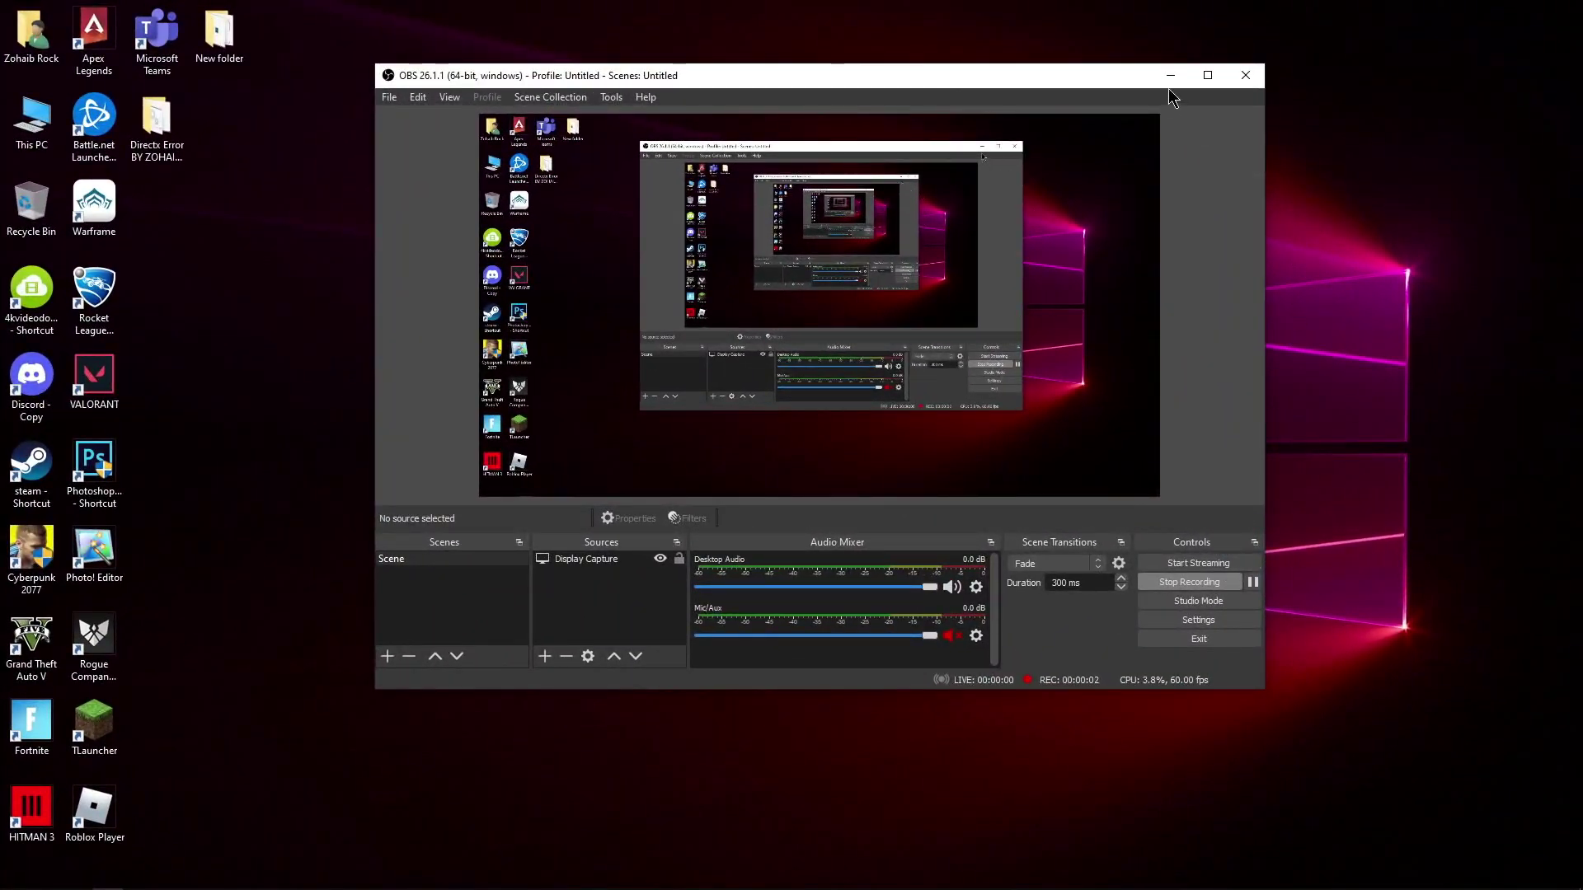
Clear the desktop and complete the DirectX installation started with DXSETUP from the DX 10 folder.
click(1170, 78)
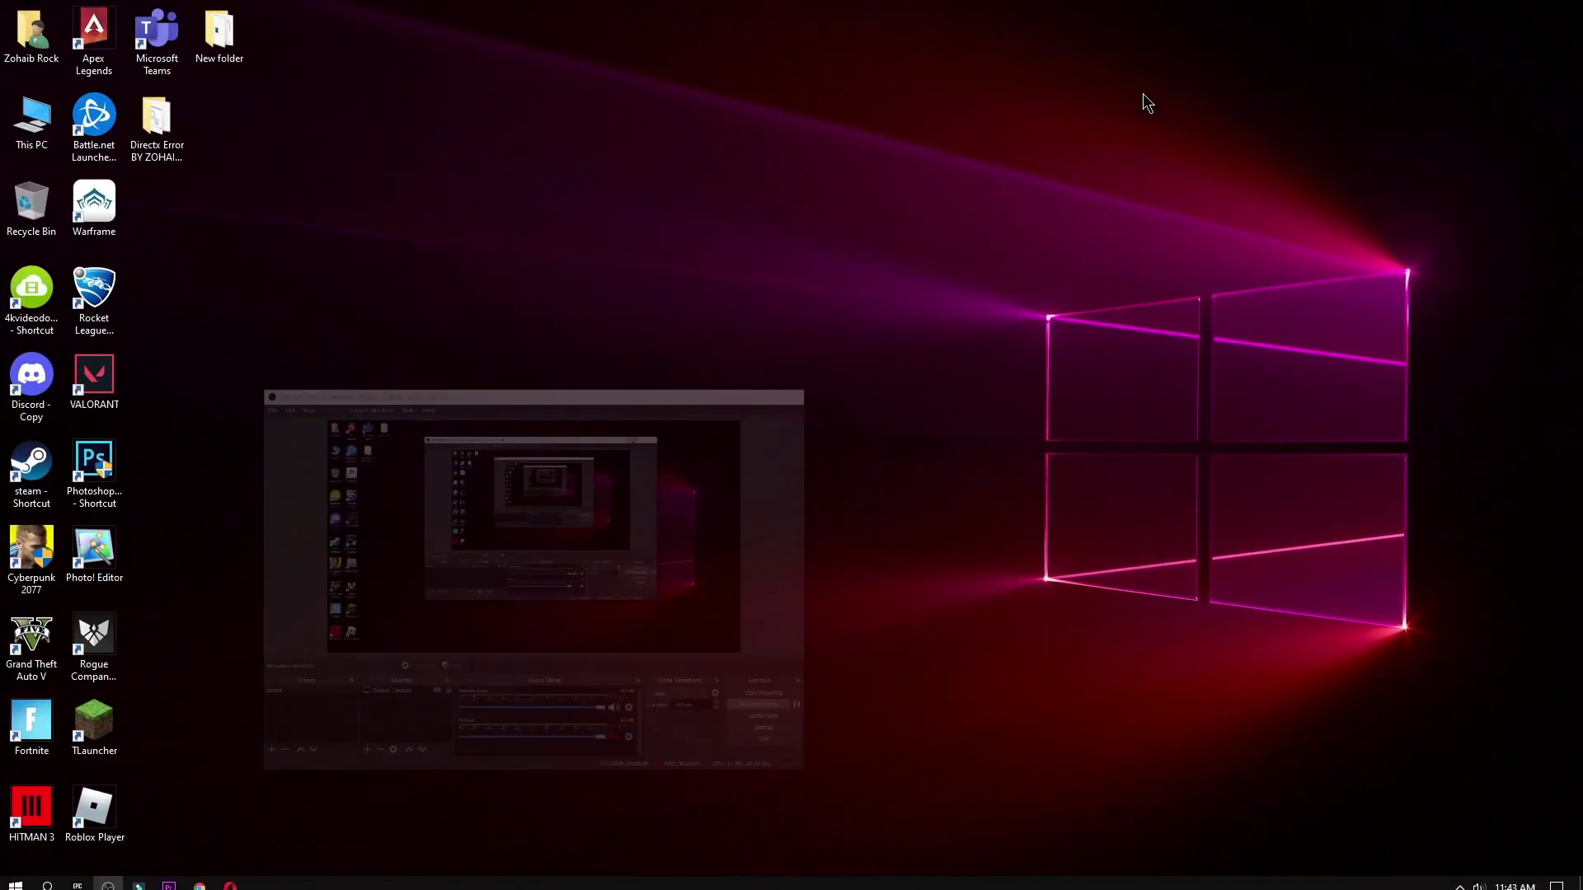
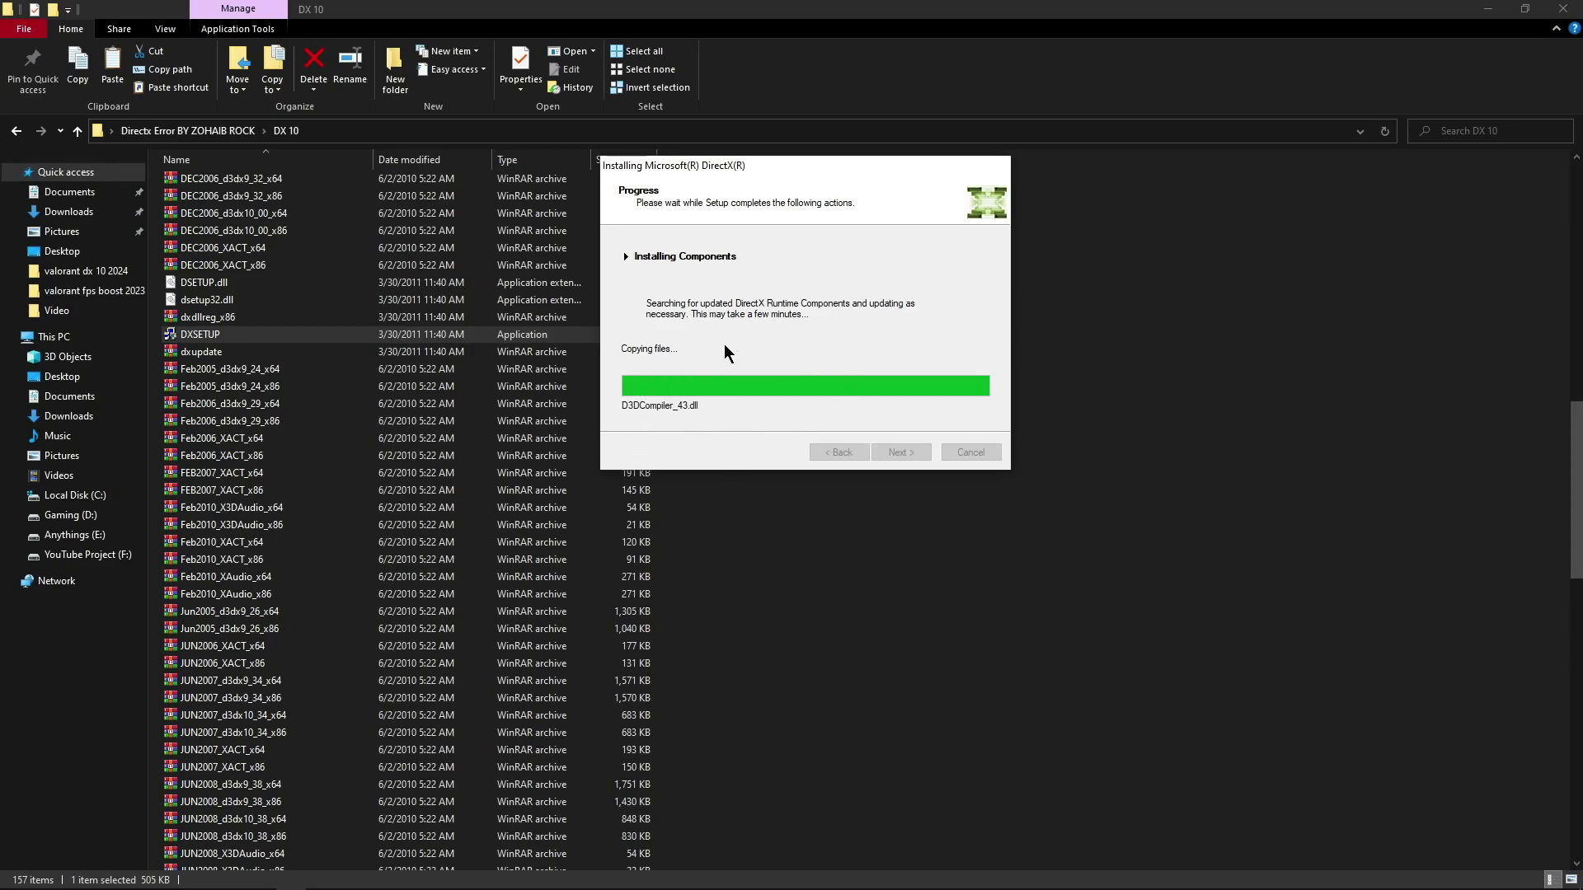
click(901, 453)
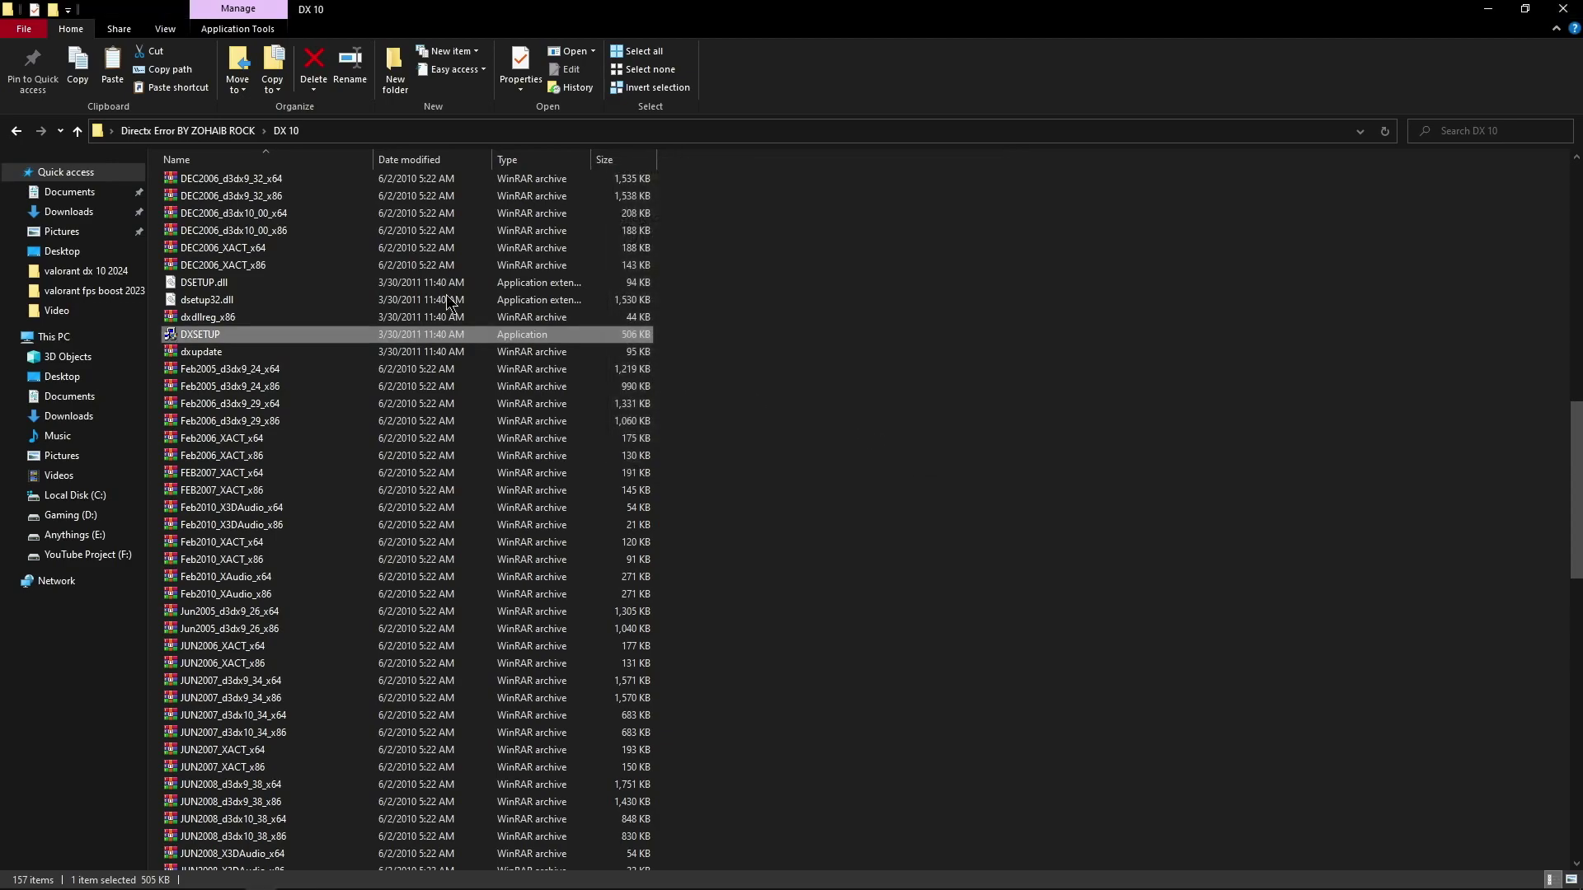
Install DirectX by running DXSETUP from the DX 11 folder through to completion, and return to the parent folder.
click(16, 131)
double_click(196, 203)
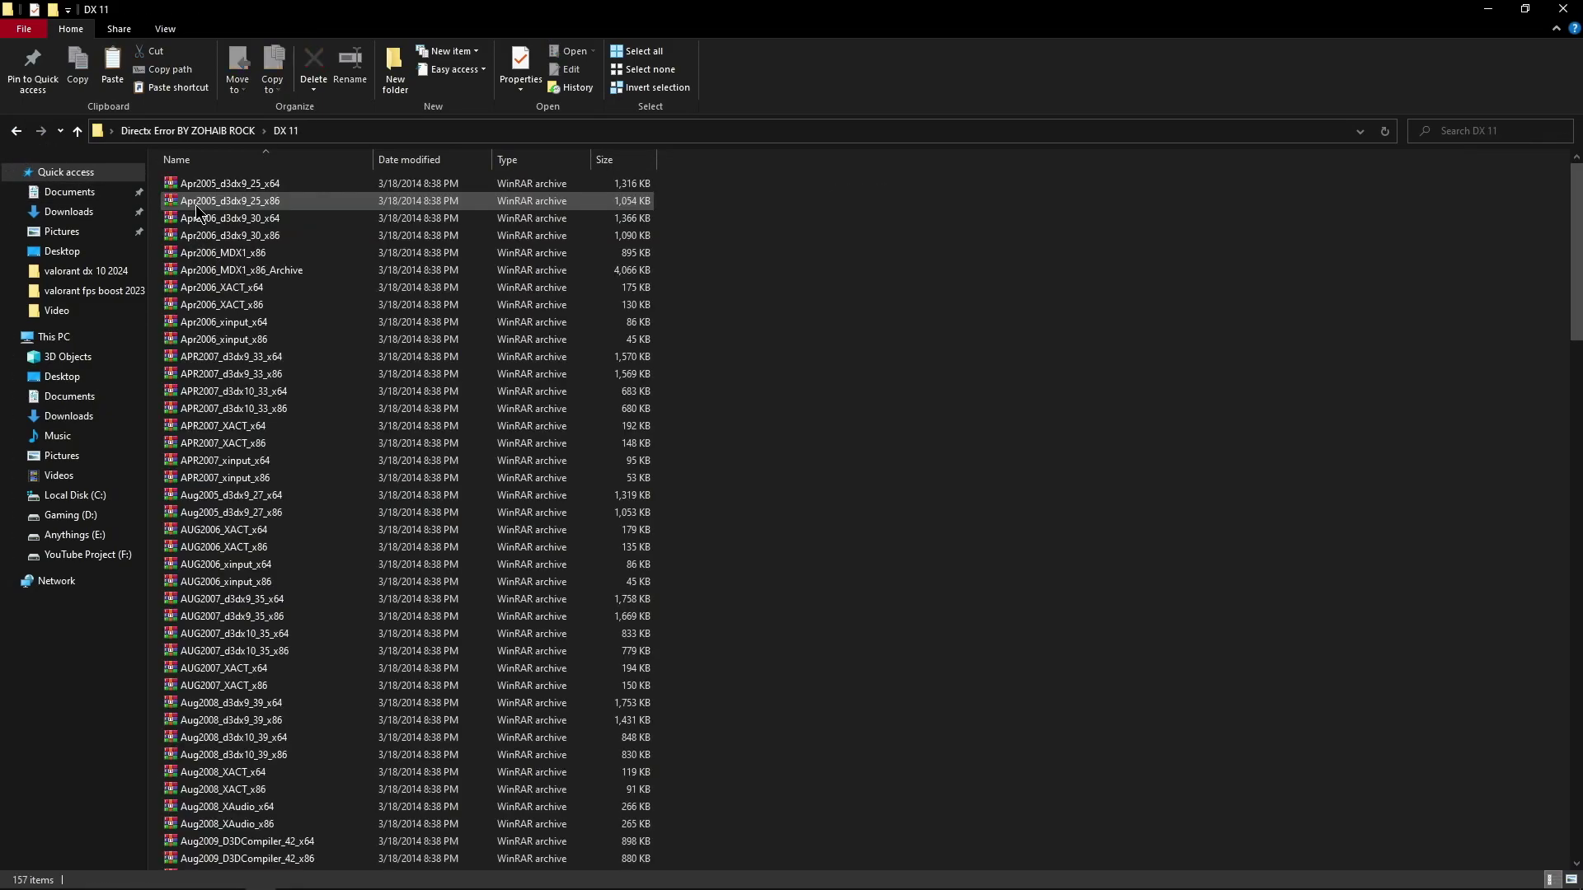
scroll(296, 299, down, 10)
scroll(299, 306, up, 1)
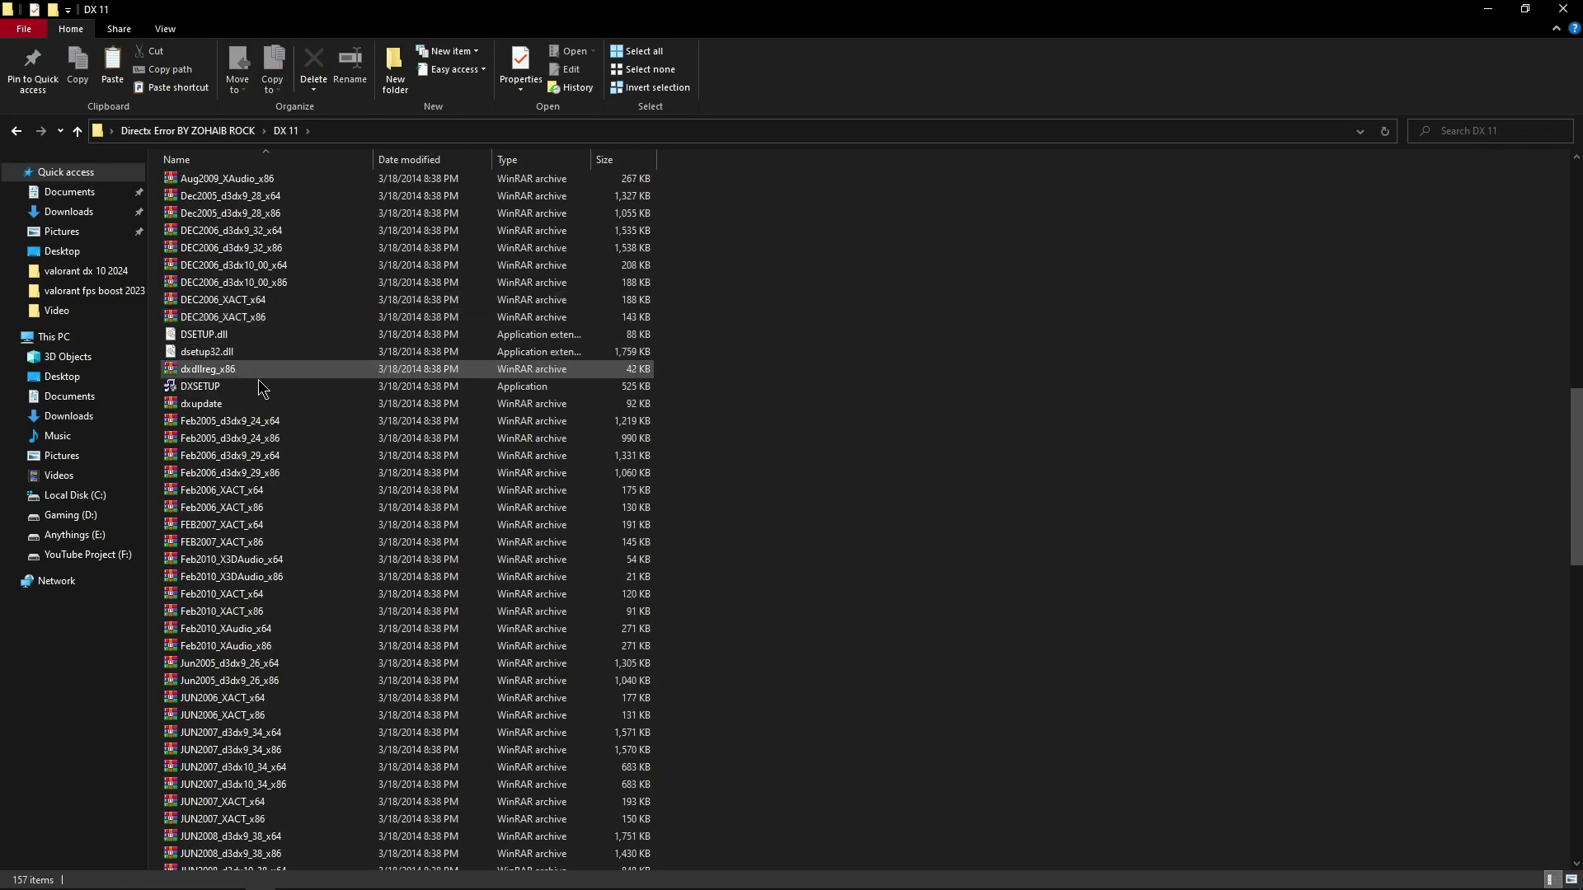
double_click(350, 386)
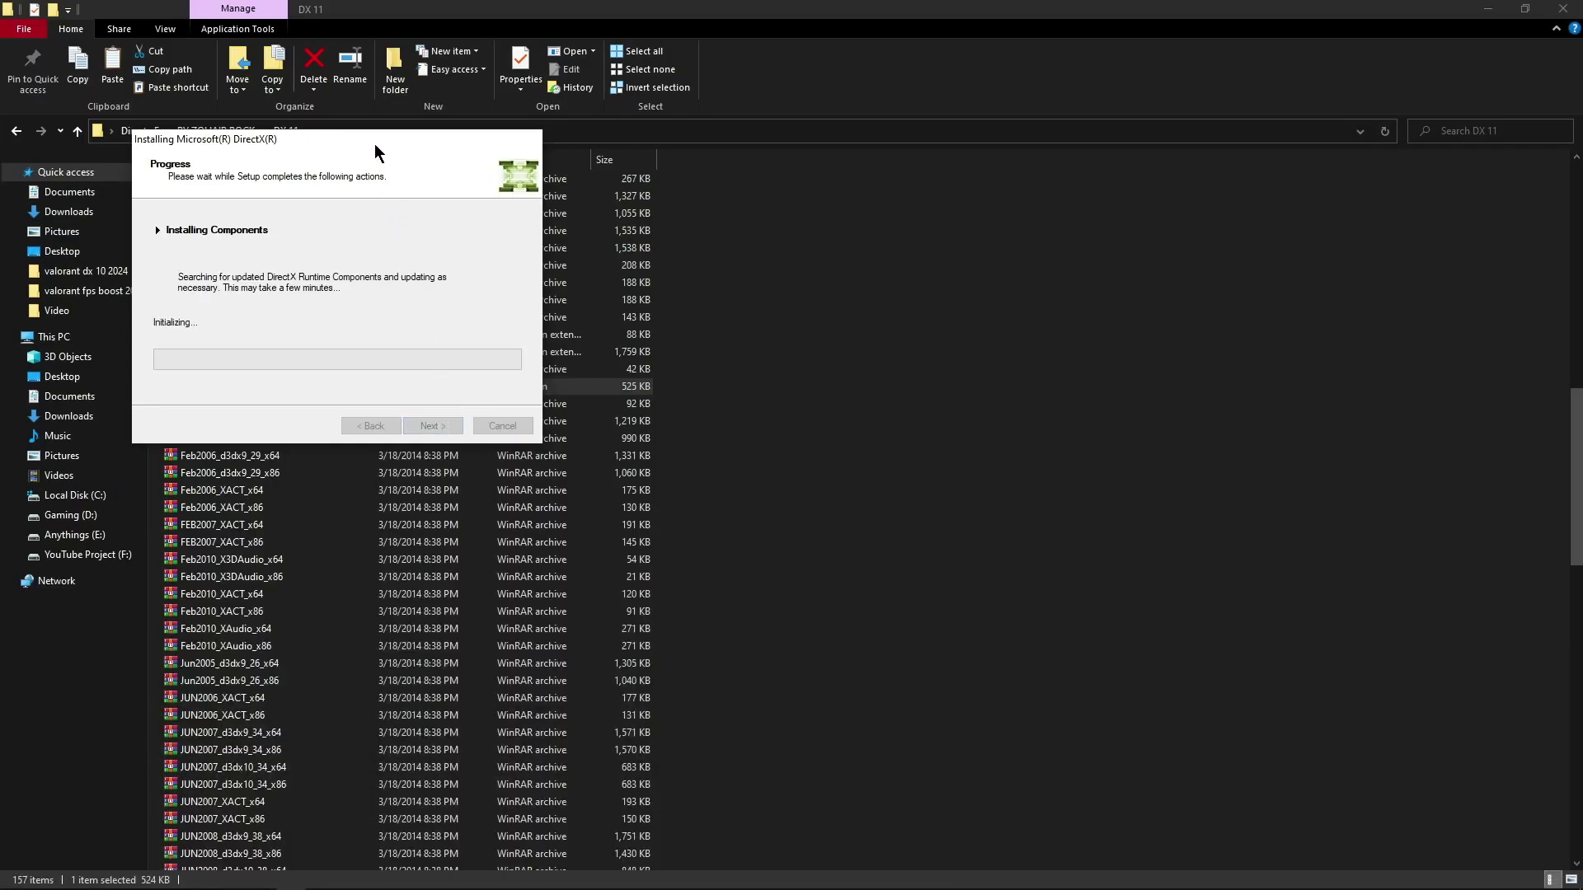
drag(374, 143, 857, 178)
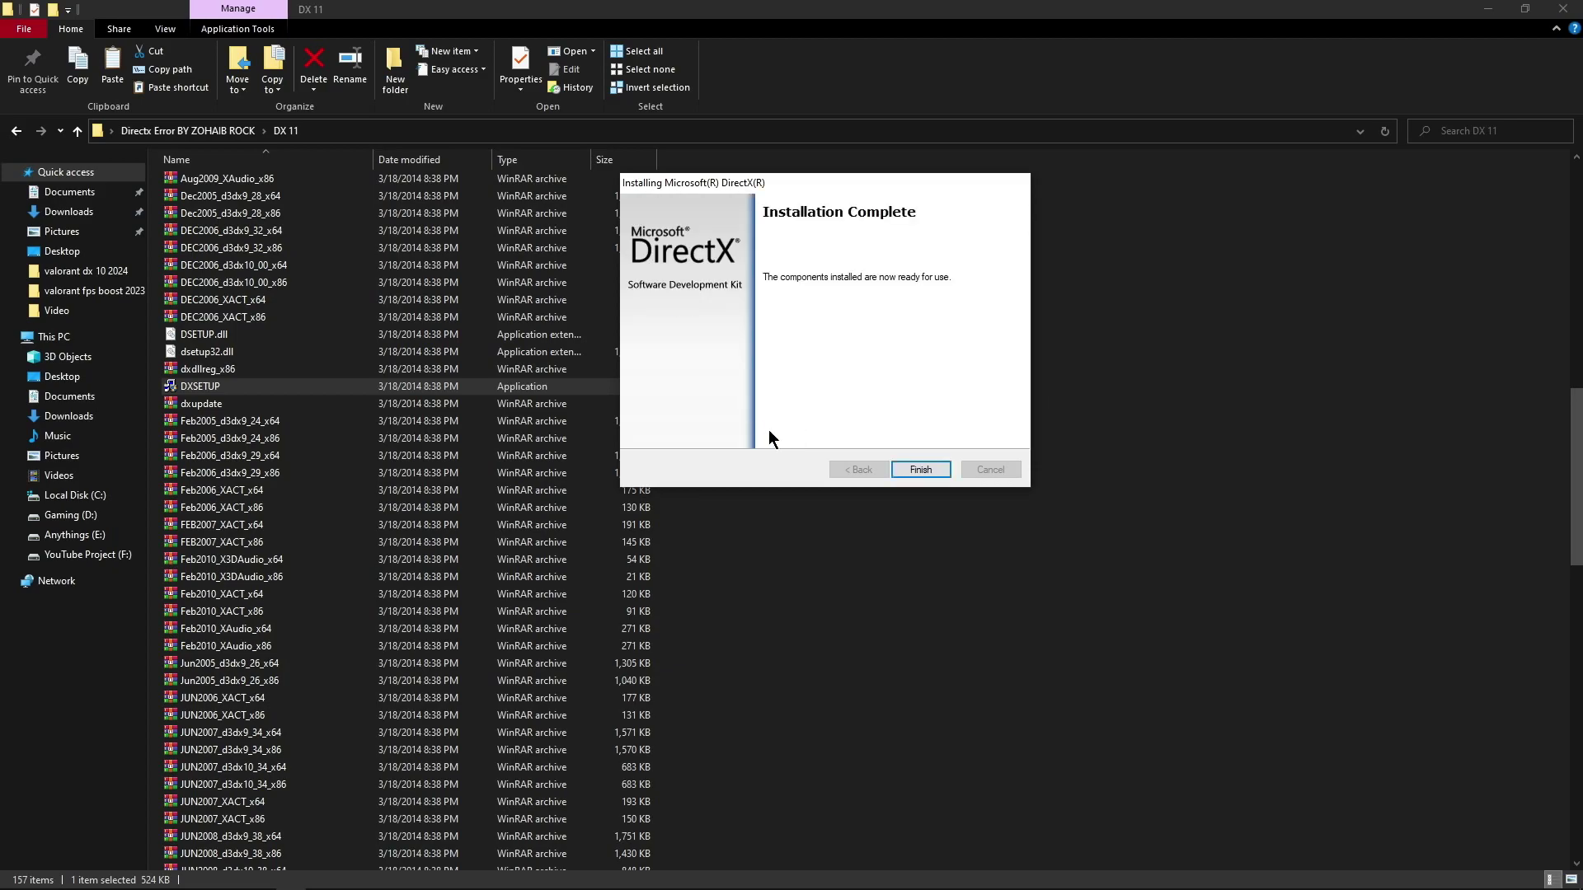
click(919, 469)
click(16, 130)
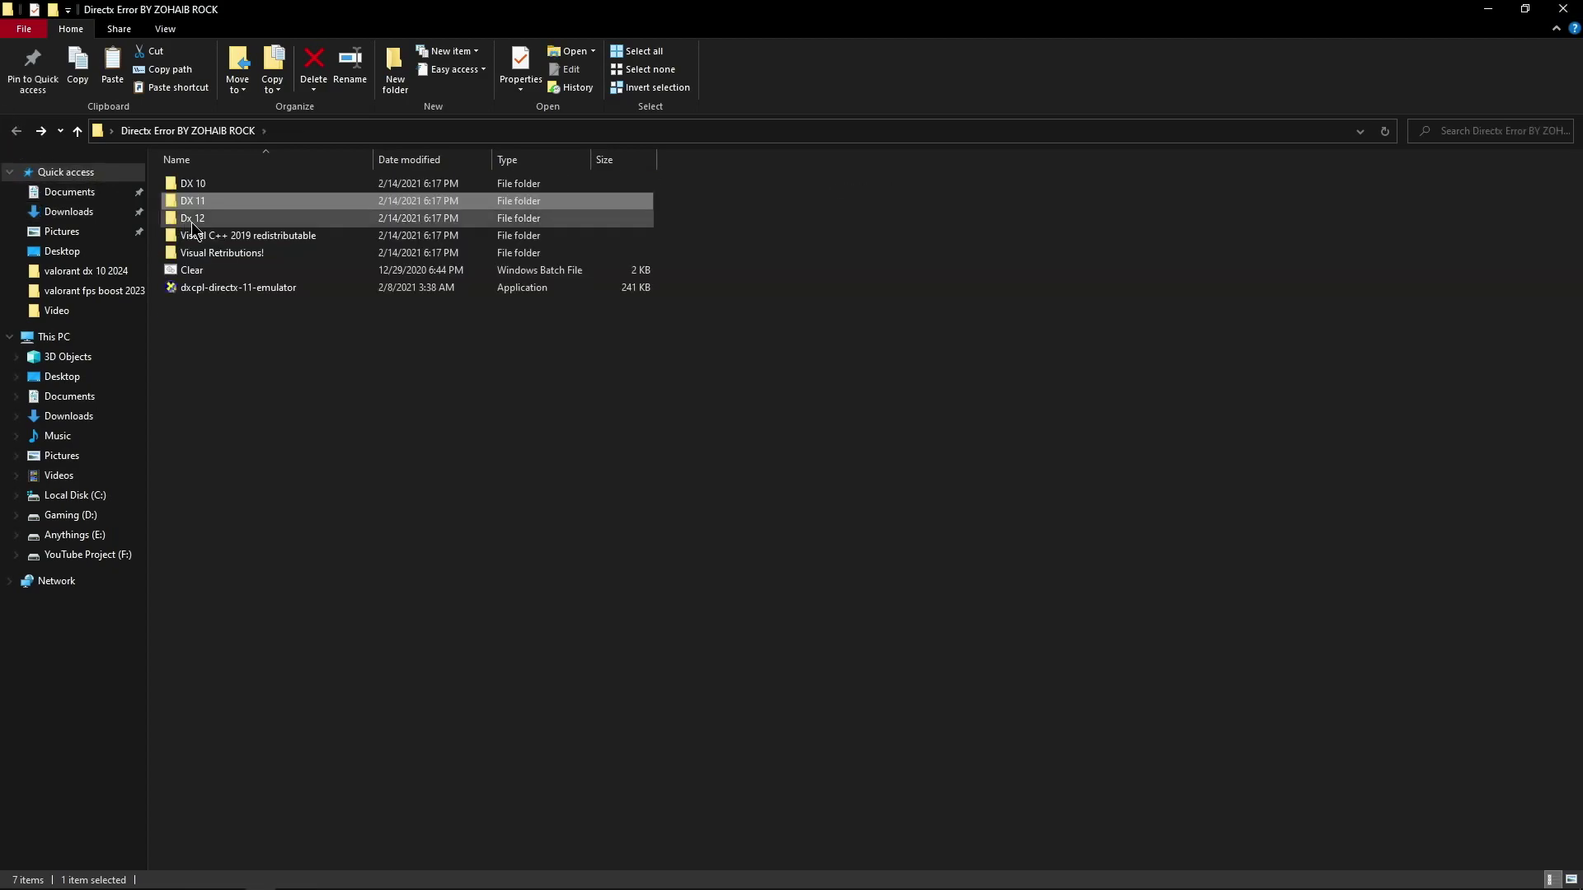
Install DirectX by running dxwebsetup from the Dx 12 folder without the Bing Bar, and return to the parent folder.
double_click(192, 220)
double_click(205, 185)
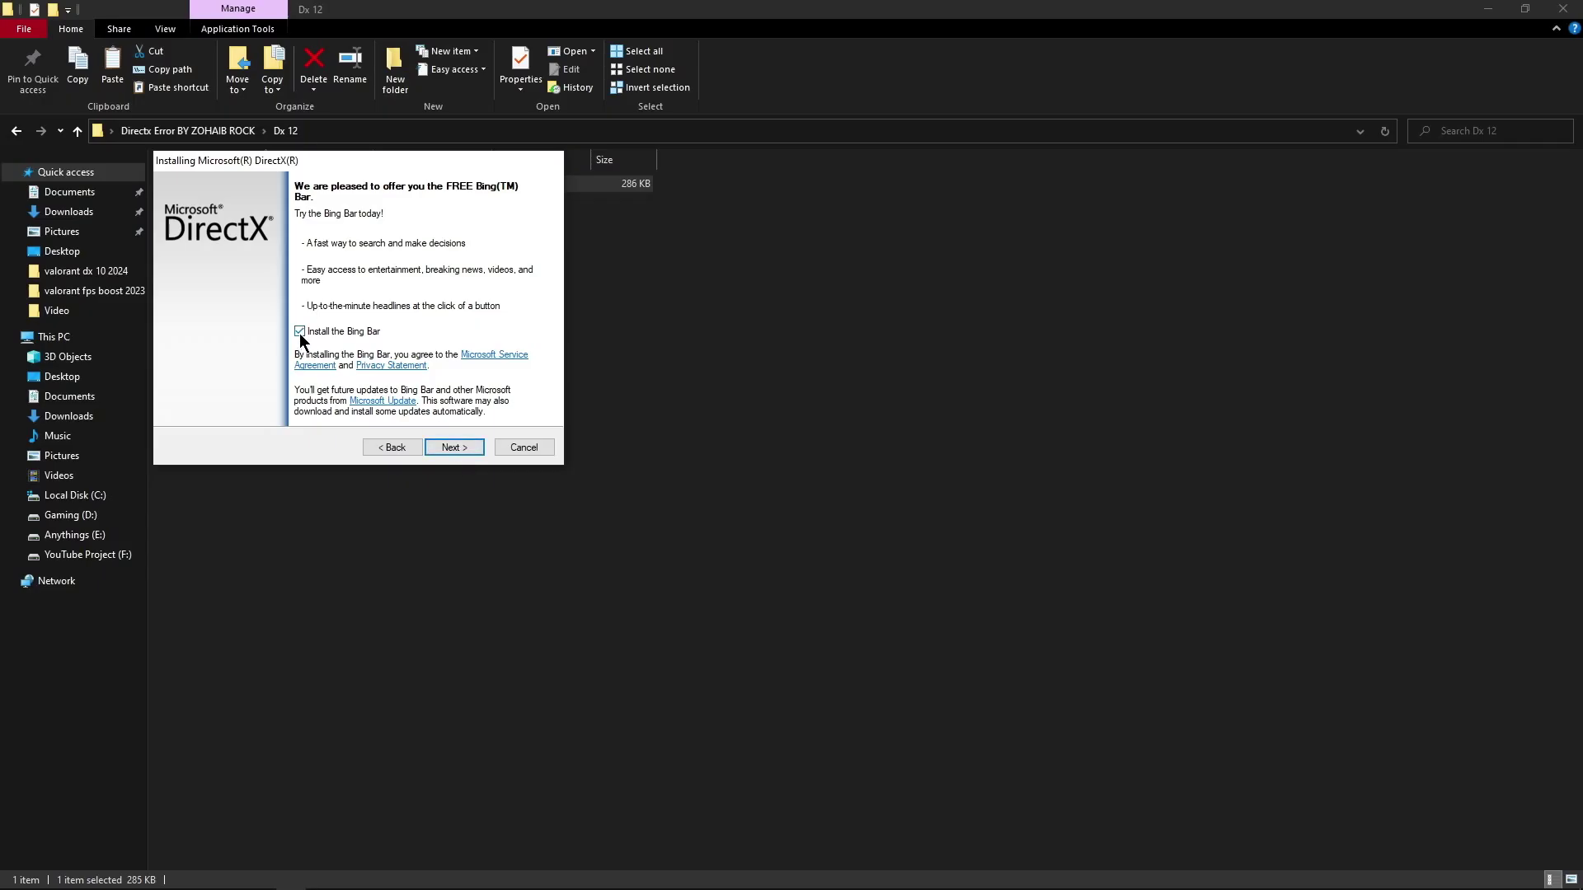
click(300, 329)
click(453, 448)
drag(407, 161, 861, 224)
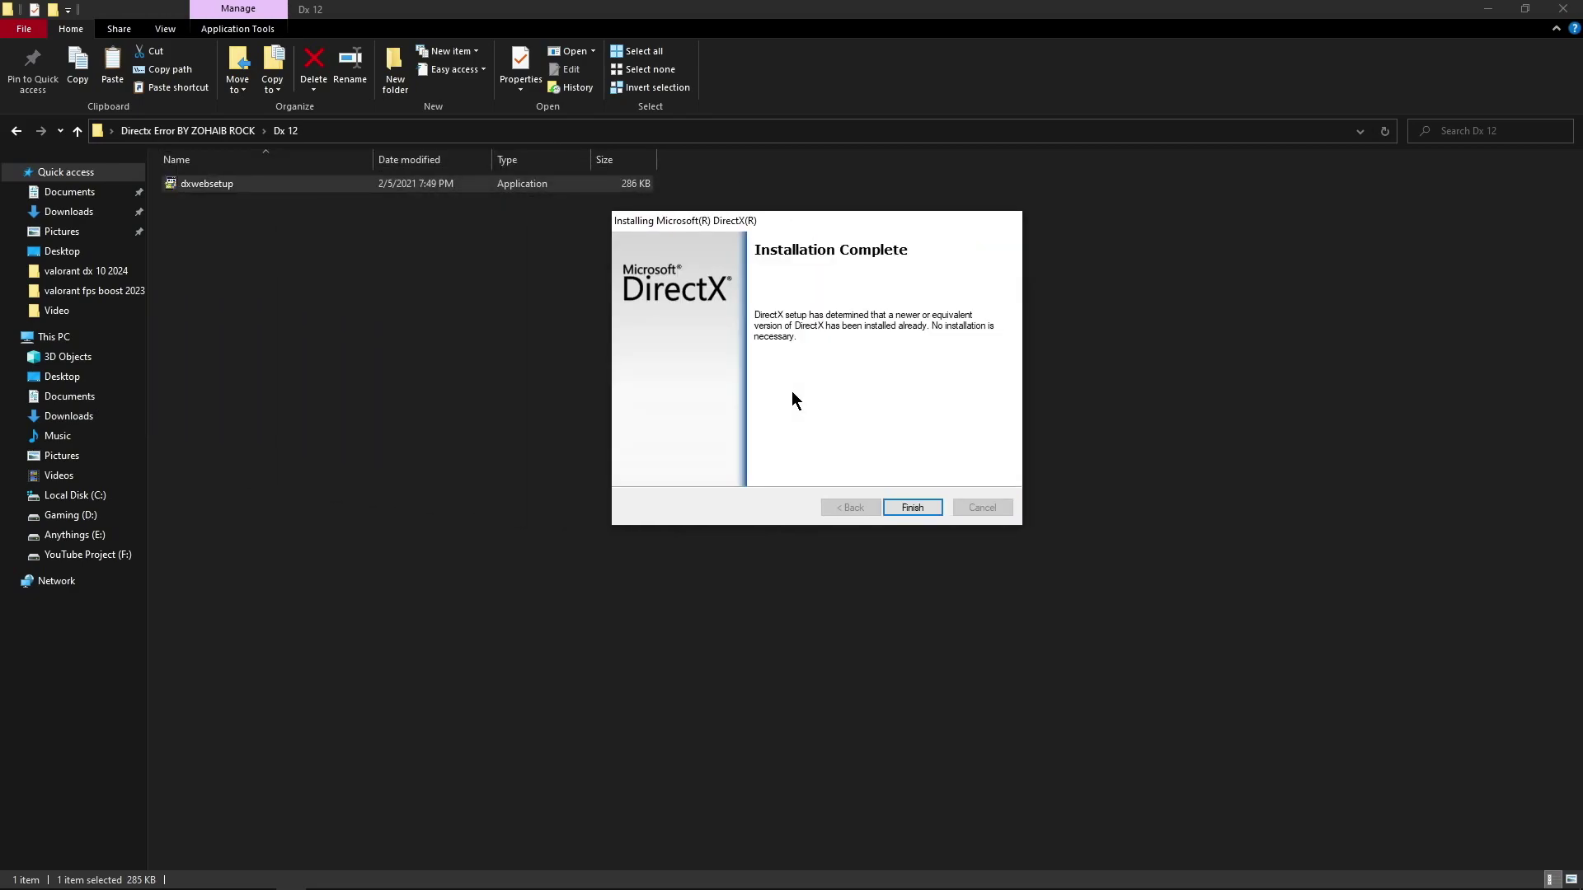
click(912, 507)
click(16, 135)
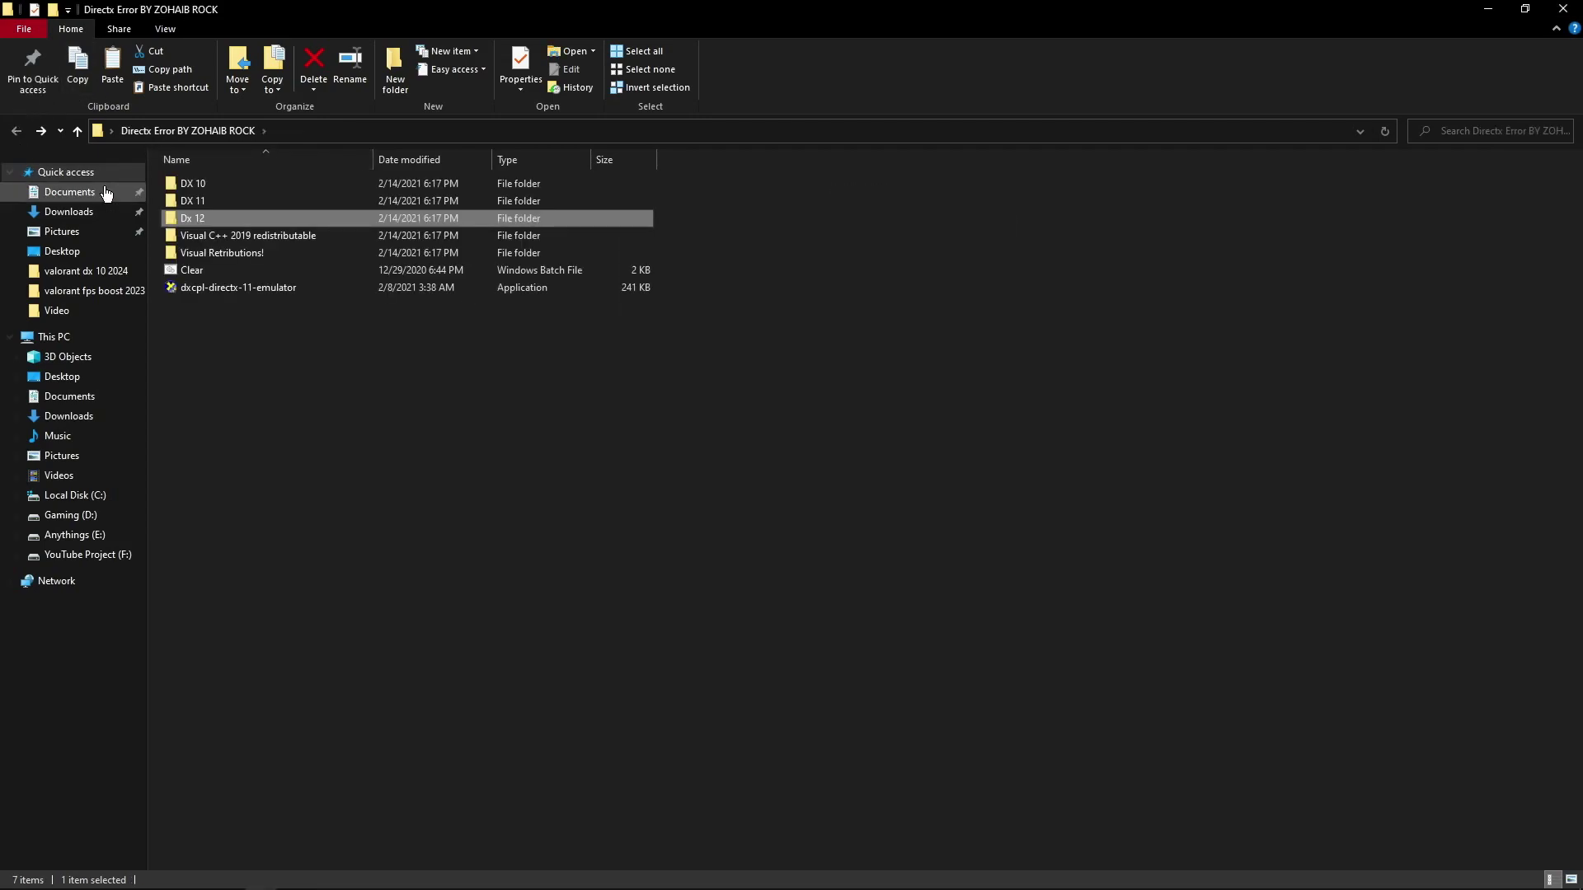
Compare the installers in the Visual Retributions! folder with the Visual C++ redistributables listed in Programs and Features, and close the list.
double_click(243, 255)
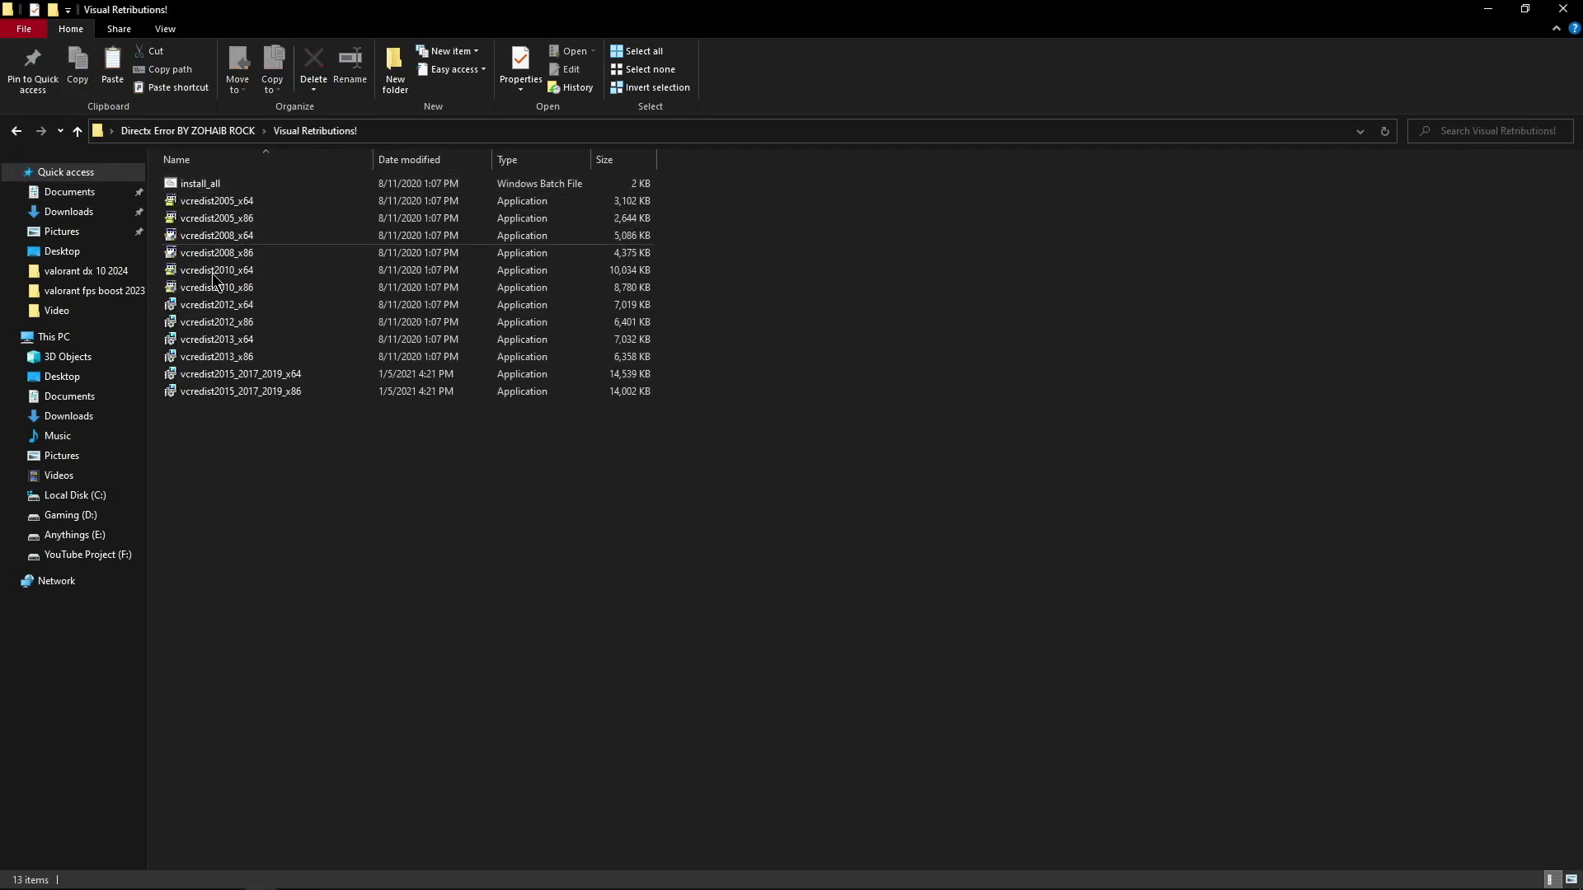
click(15, 886)
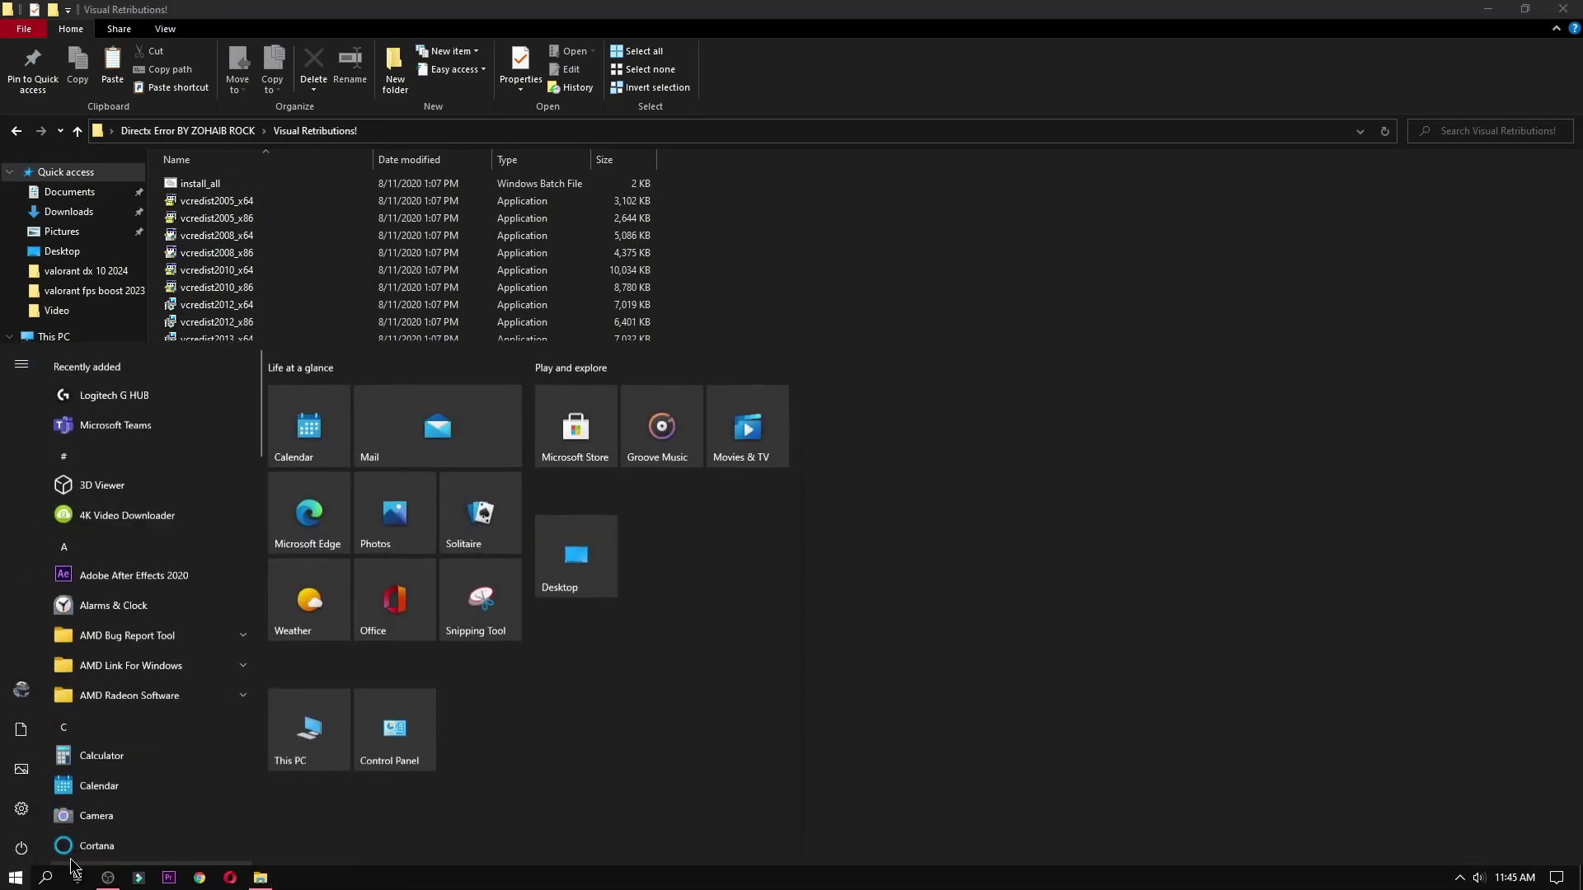
click(402, 729)
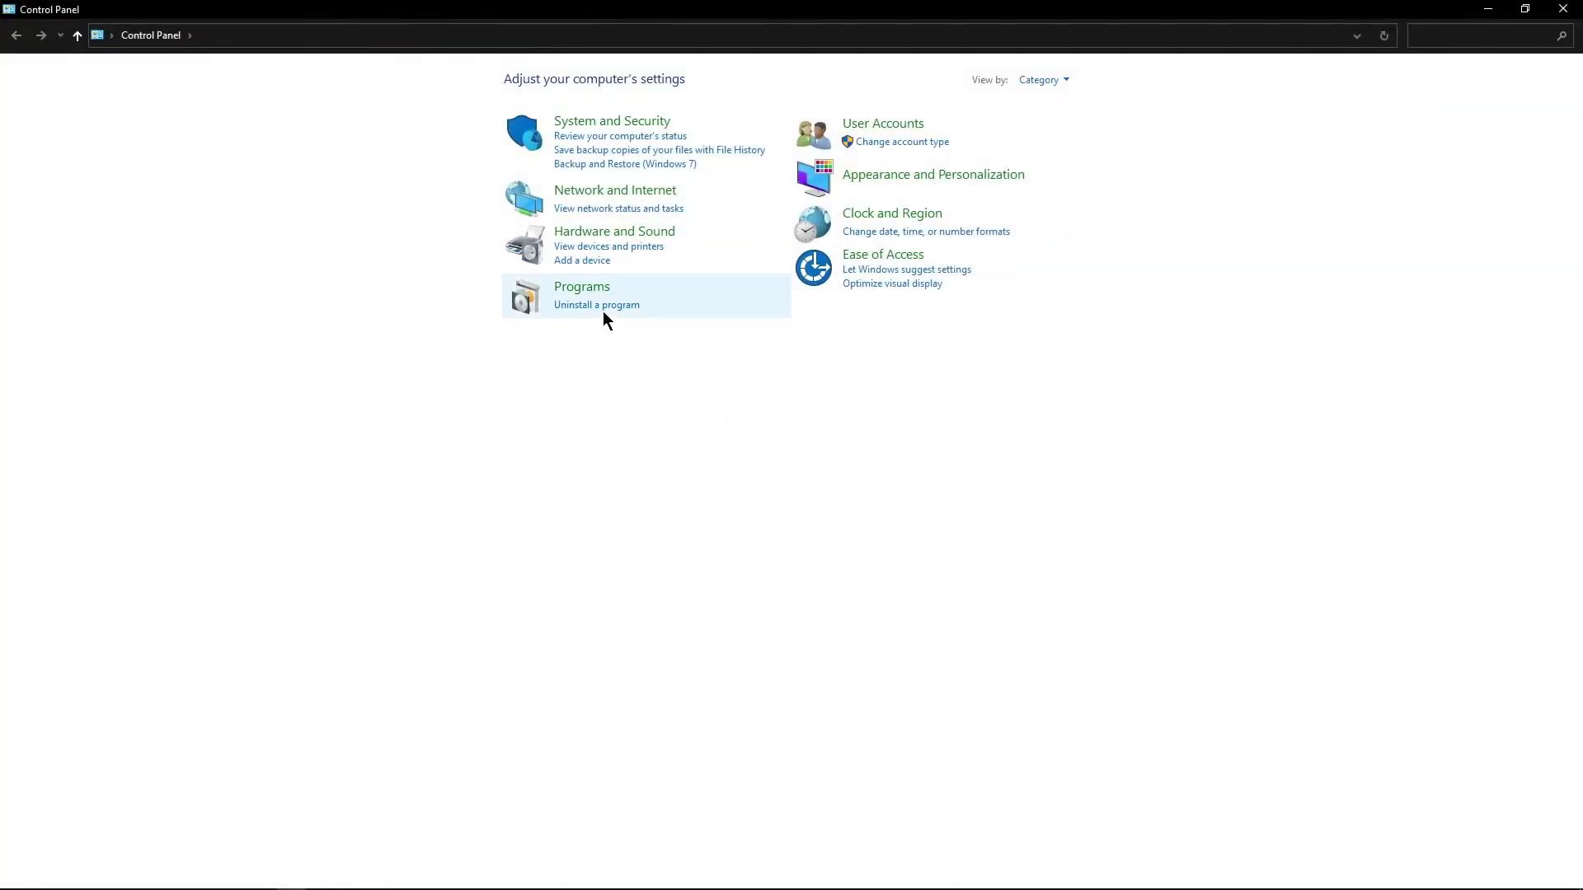
click(602, 310)
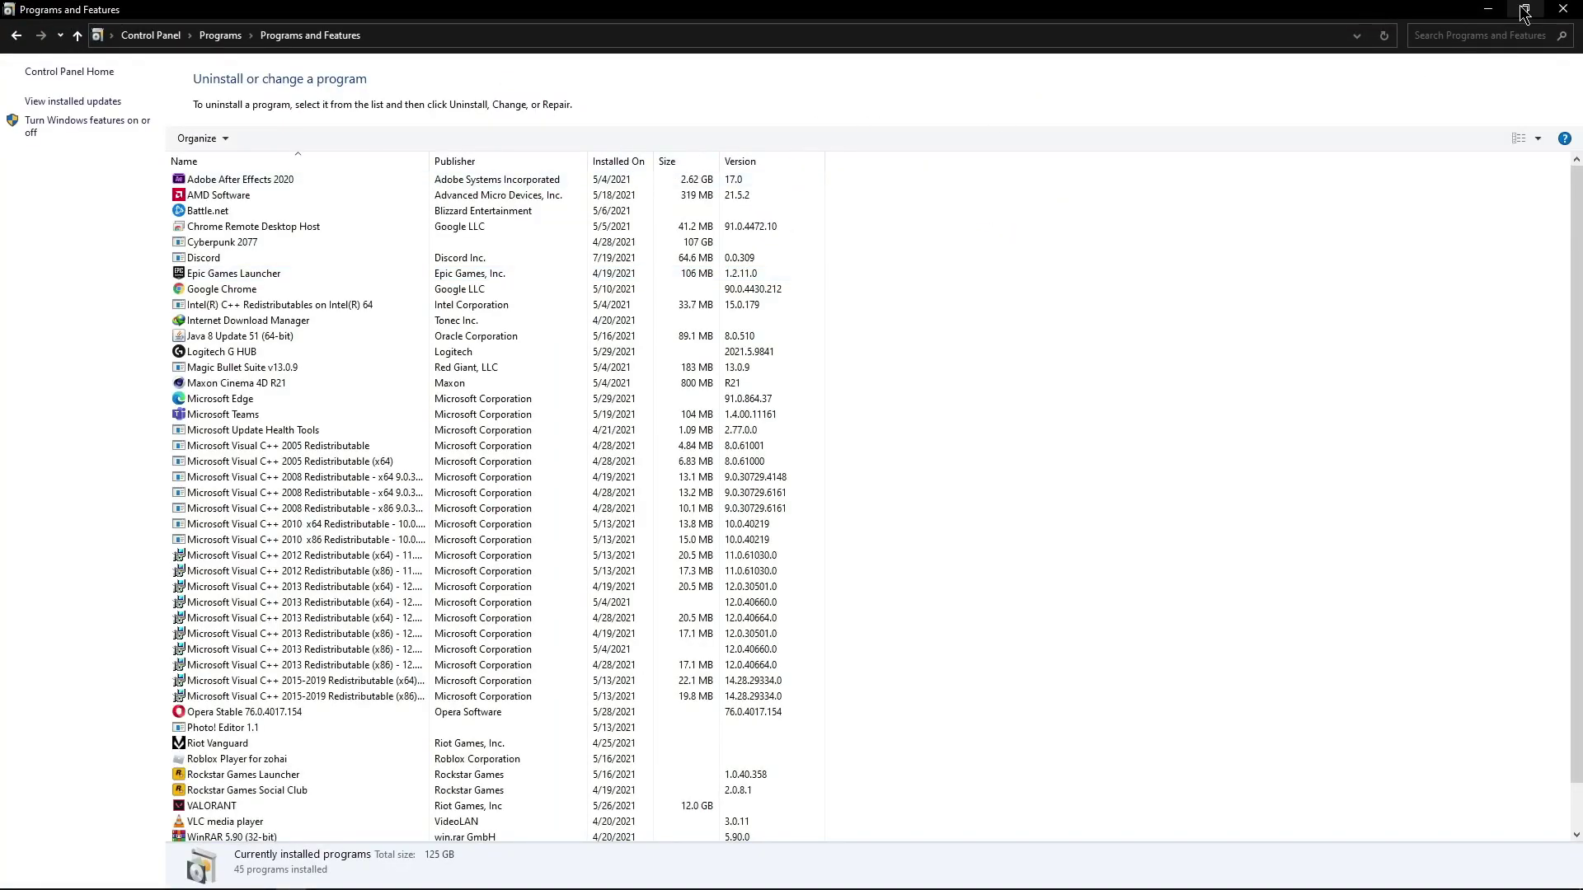
click(1524, 9)
drag(877, 66, 1108, 37)
scroll(957, 285, down, 7)
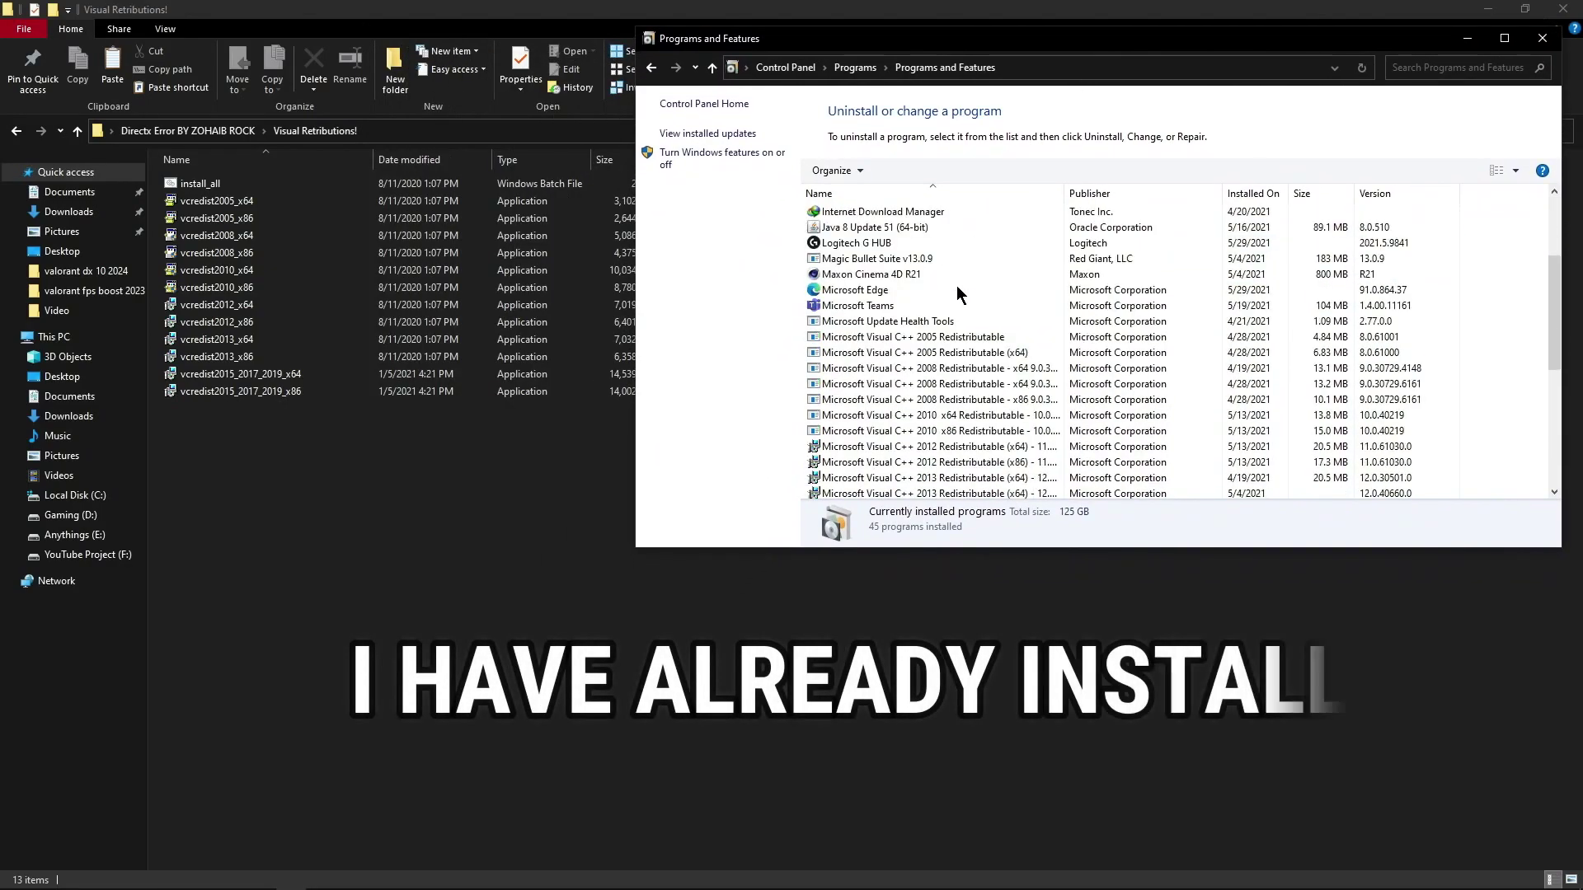
scroll(904, 324, up, 2)
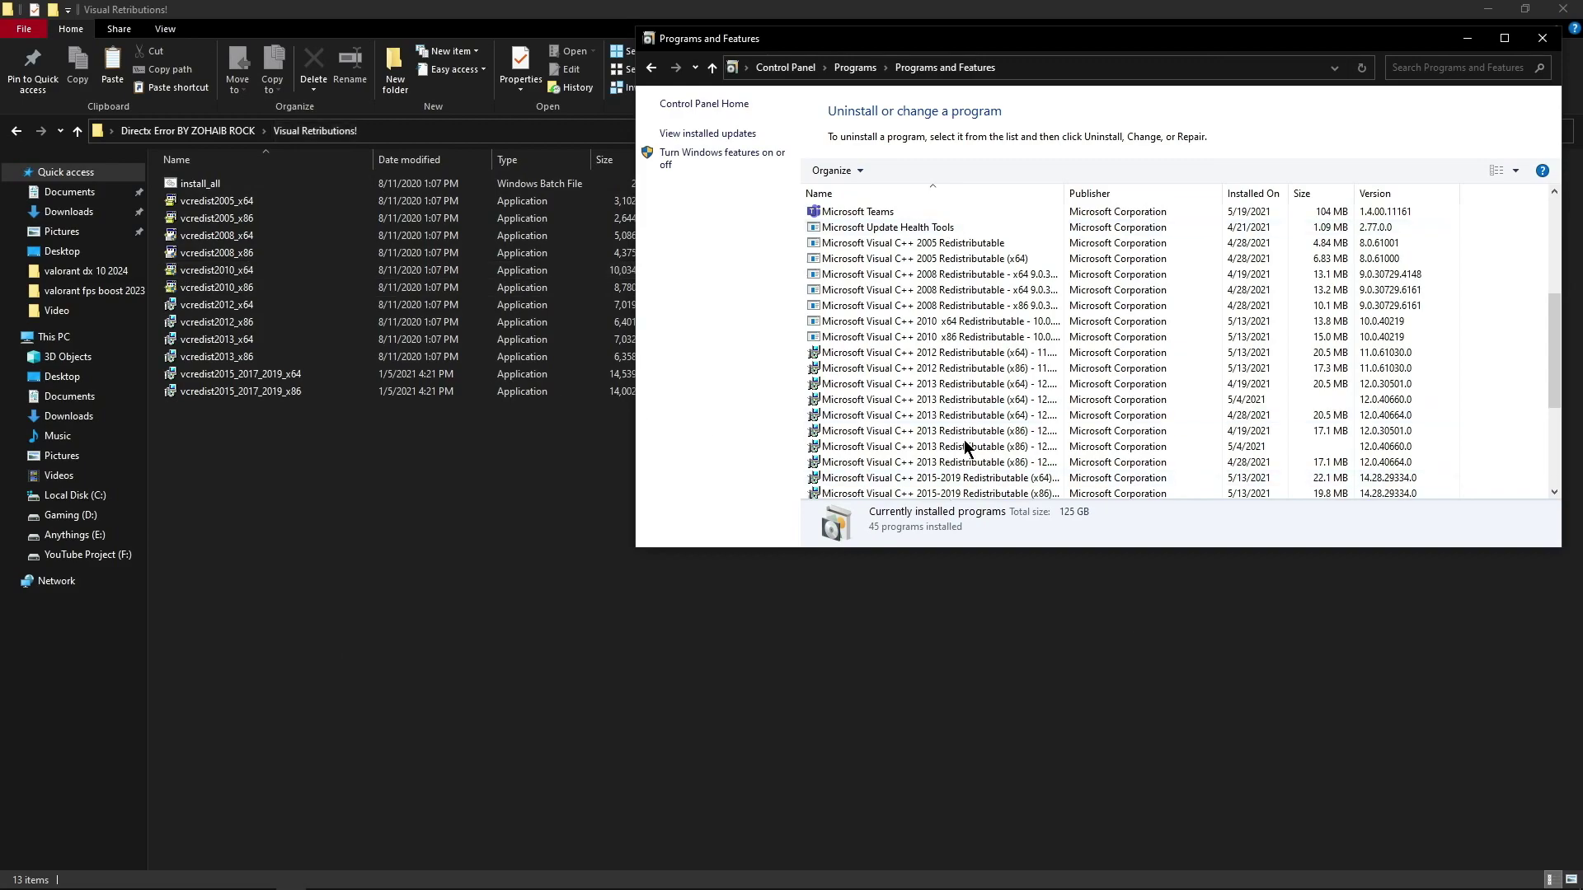
click(1513, 62)
click(1516, 41)
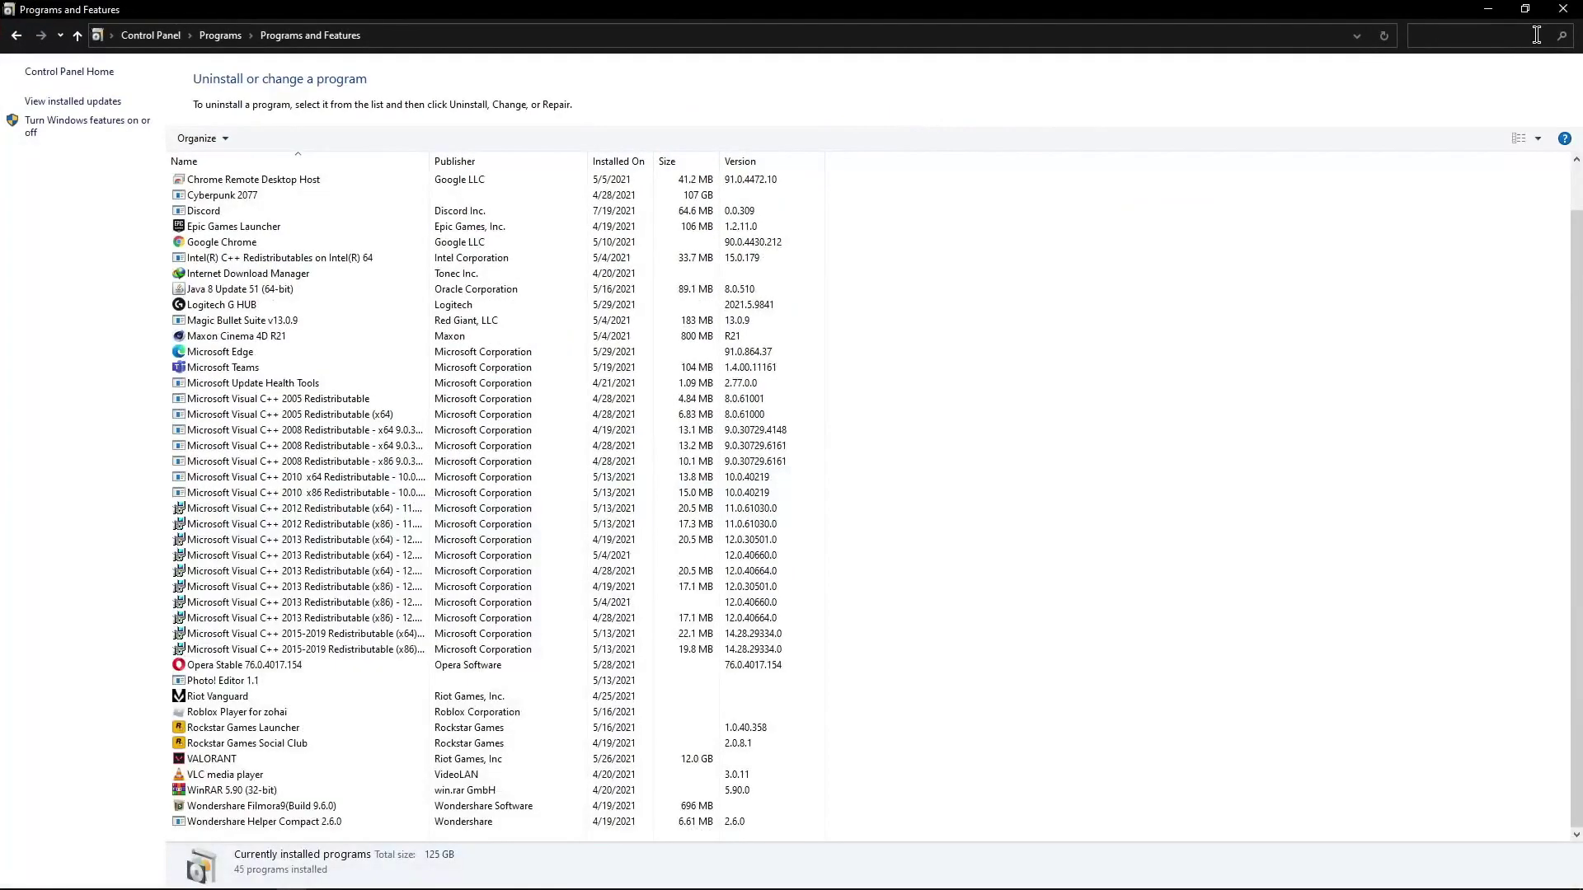
click(1562, 11)
Return to the parent folder and run the Clear batch file.
click(15, 131)
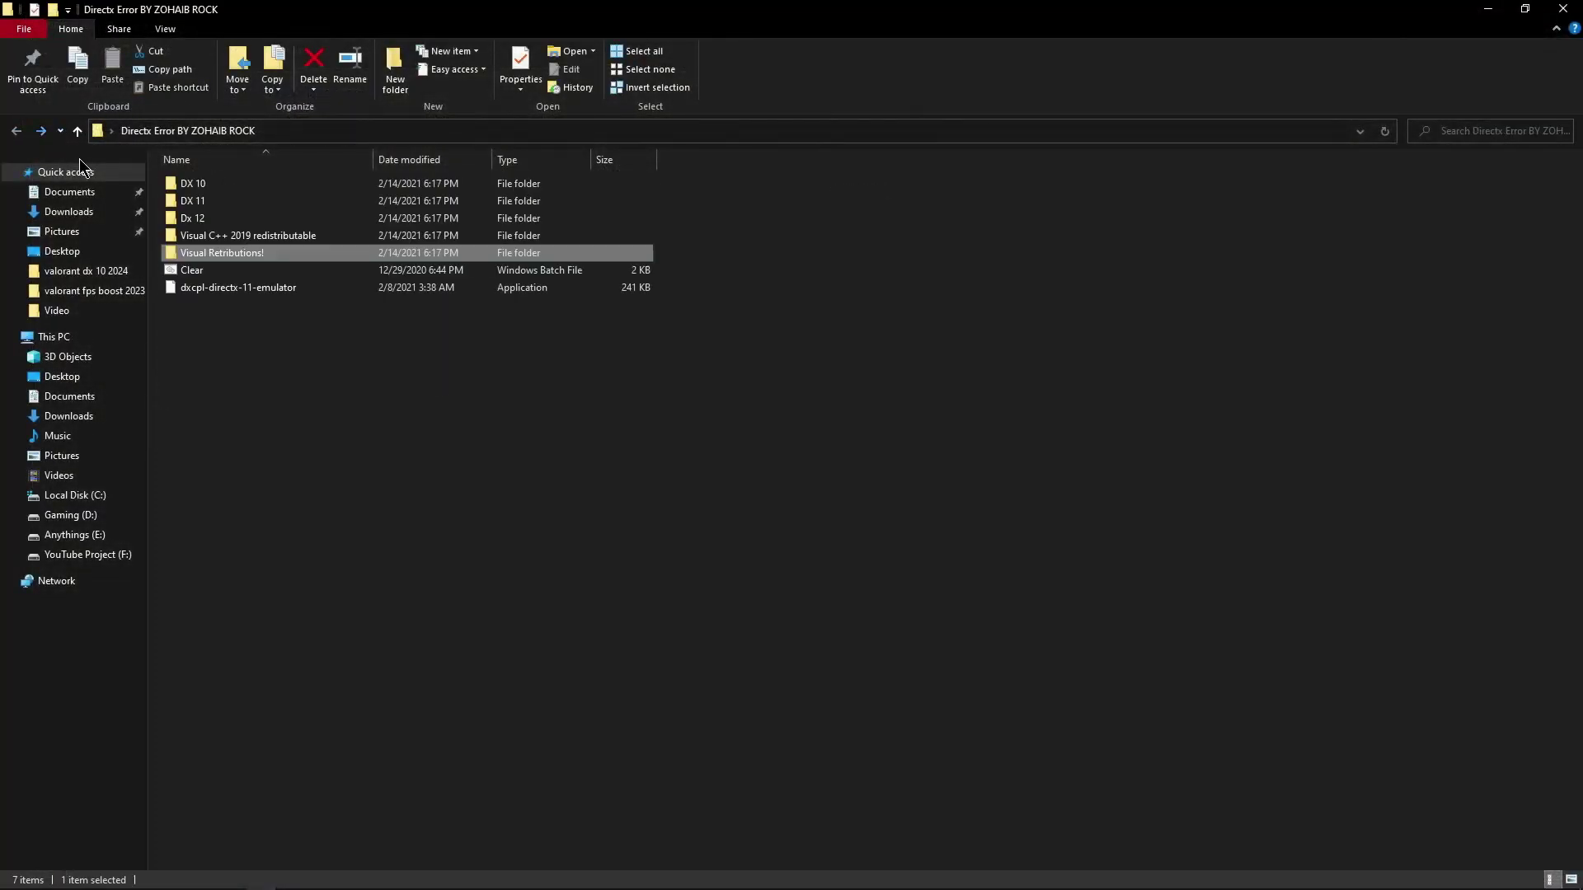
click(186, 272)
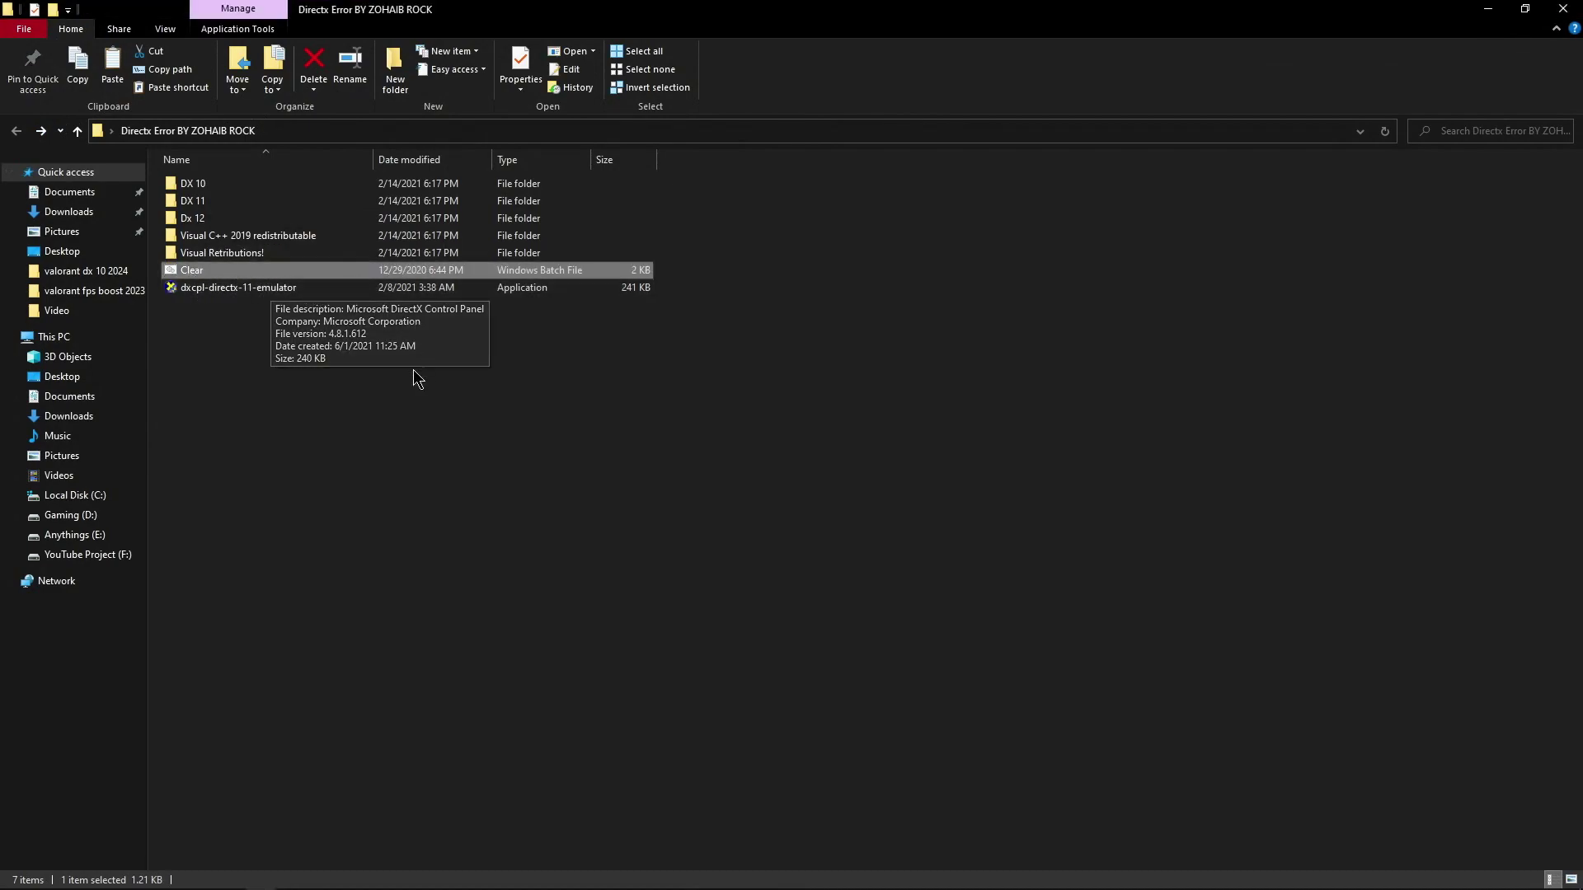
double_click(412, 276)
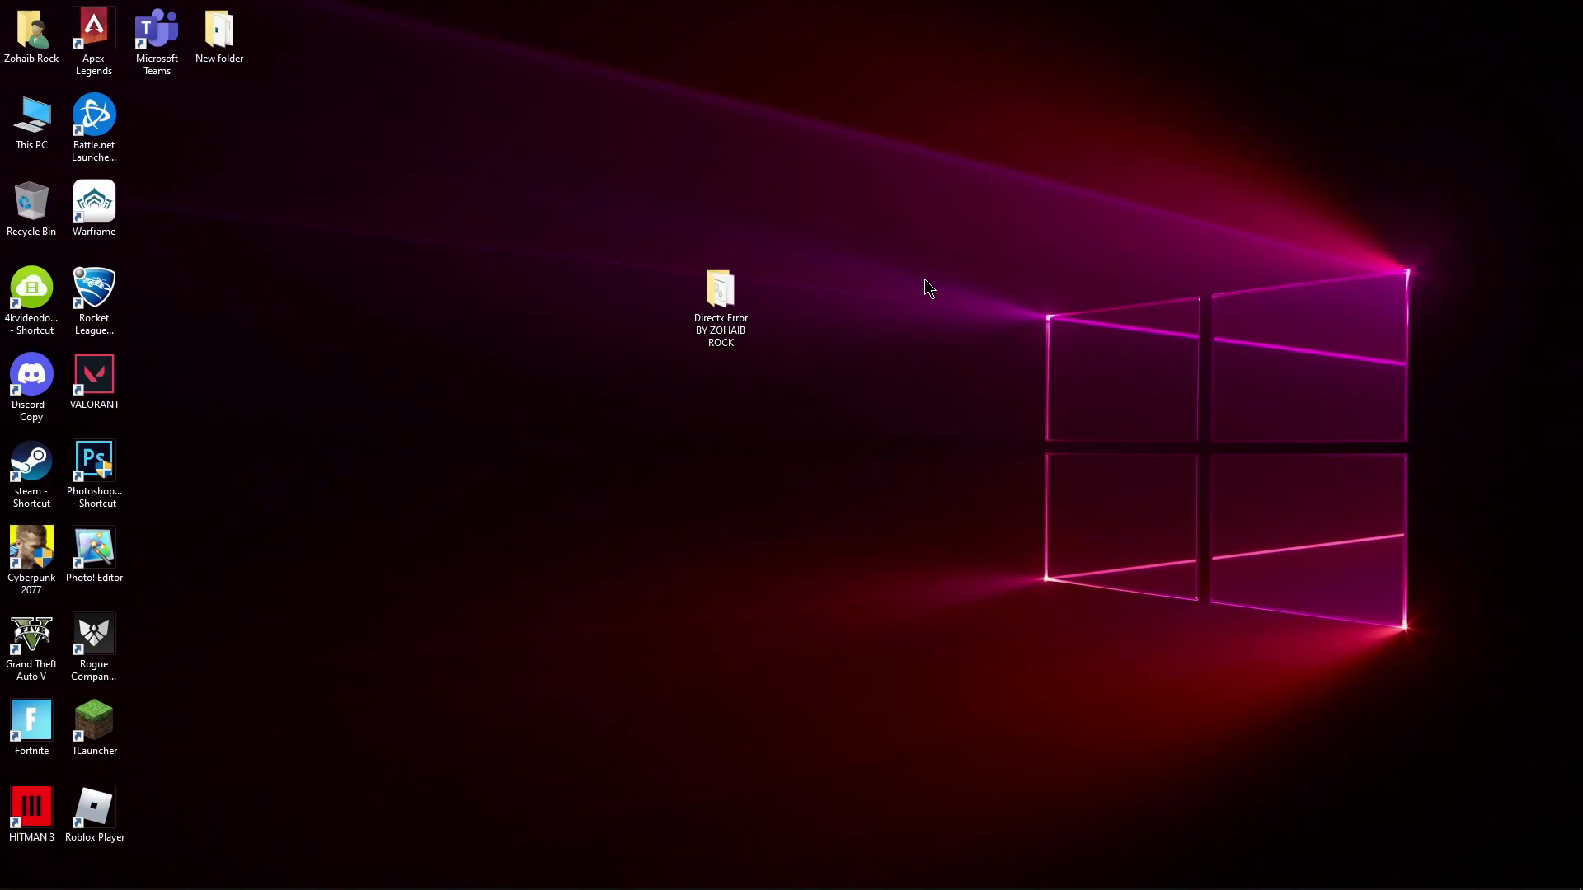
Refresh the desktop and move the Directx Error folder below the Microsoft Teams shortcut.
right_click(923, 278)
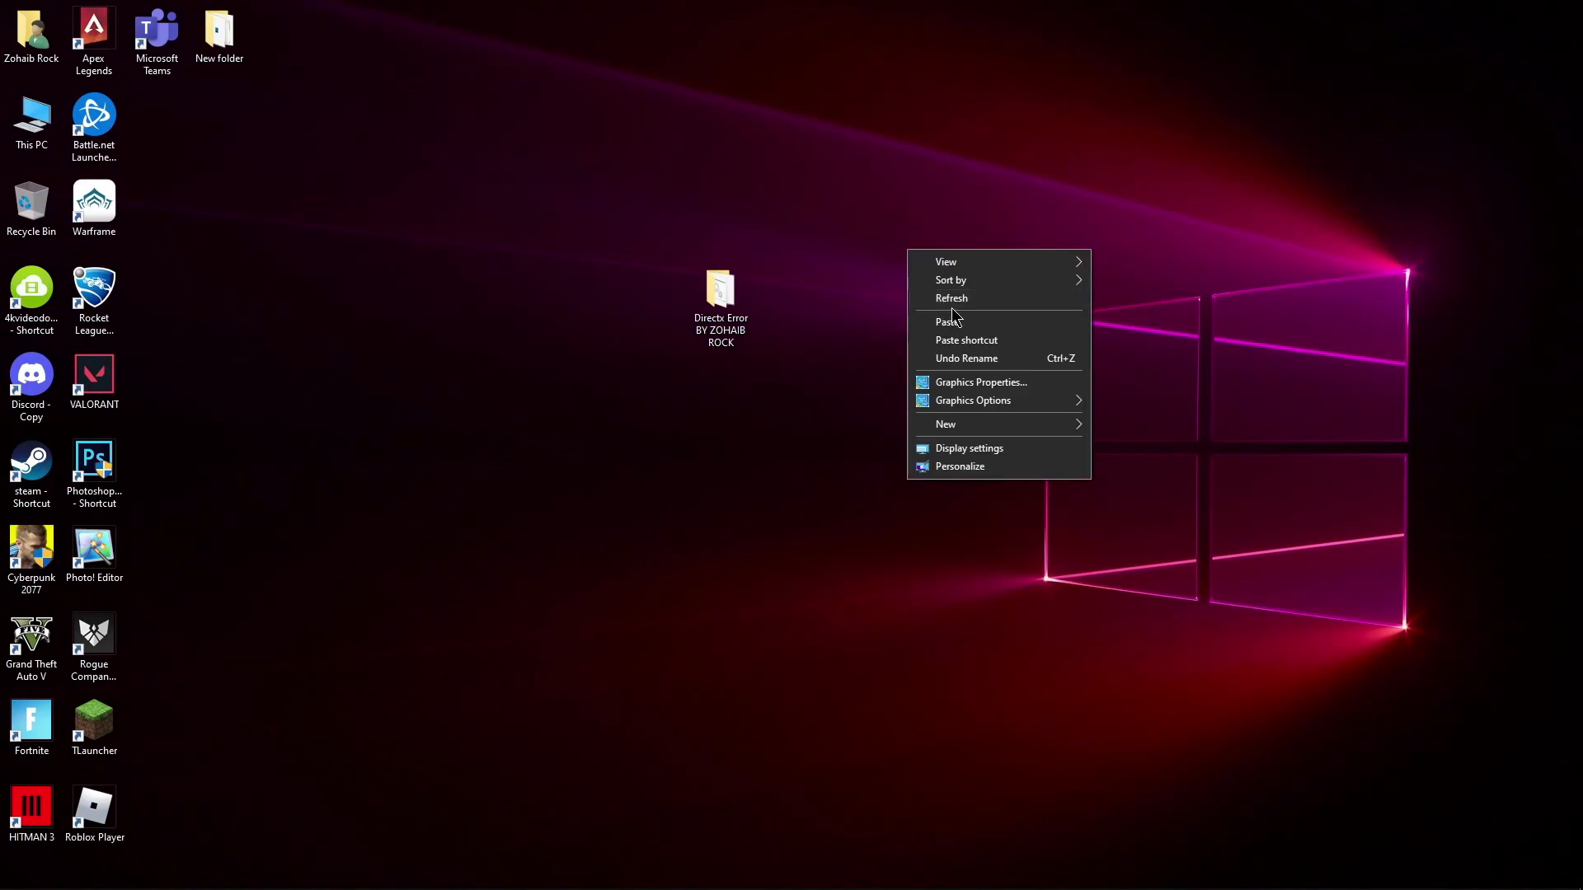
click(948, 304)
drag(746, 313, 178, 130)
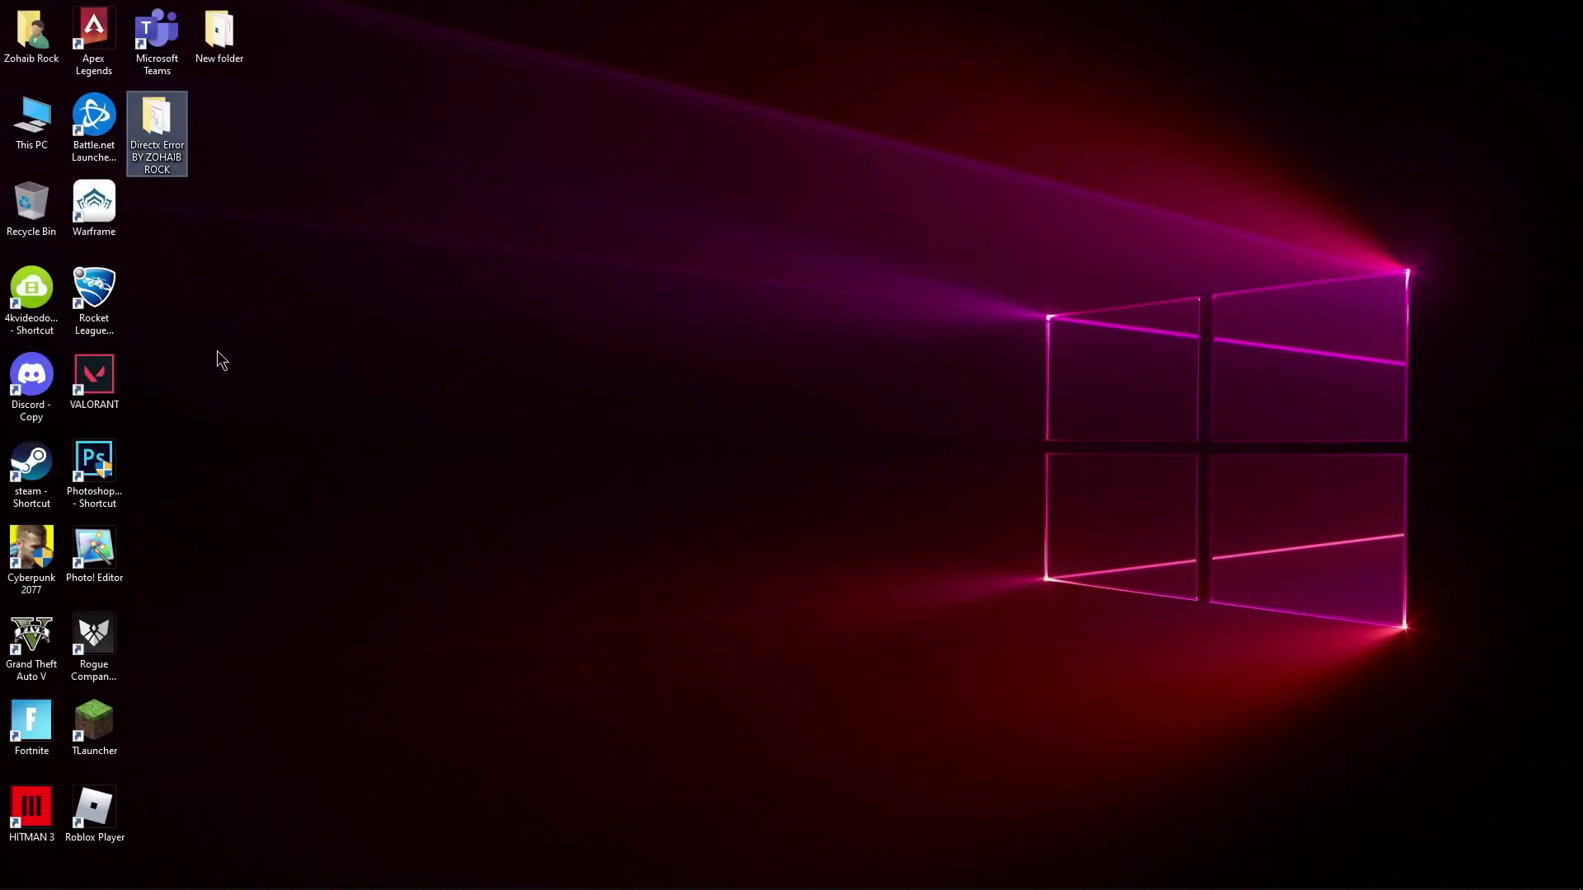
Place the VALORANT and Fortnite shortcuts side by side in the open middle area of the desktop.
drag(94, 375, 705, 334)
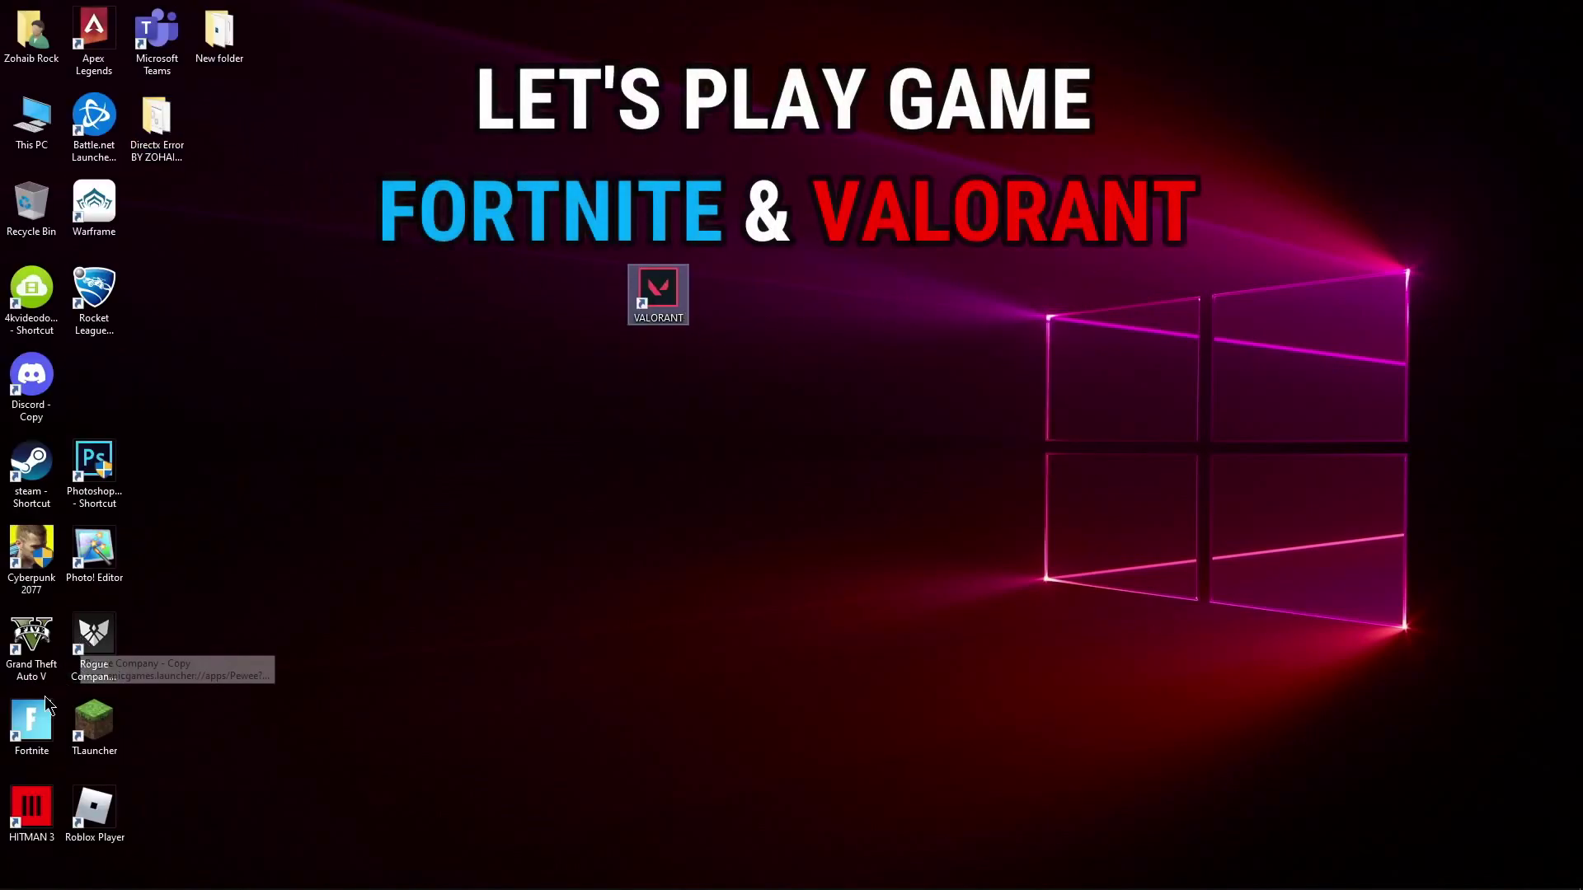
drag(31, 719, 763, 285)
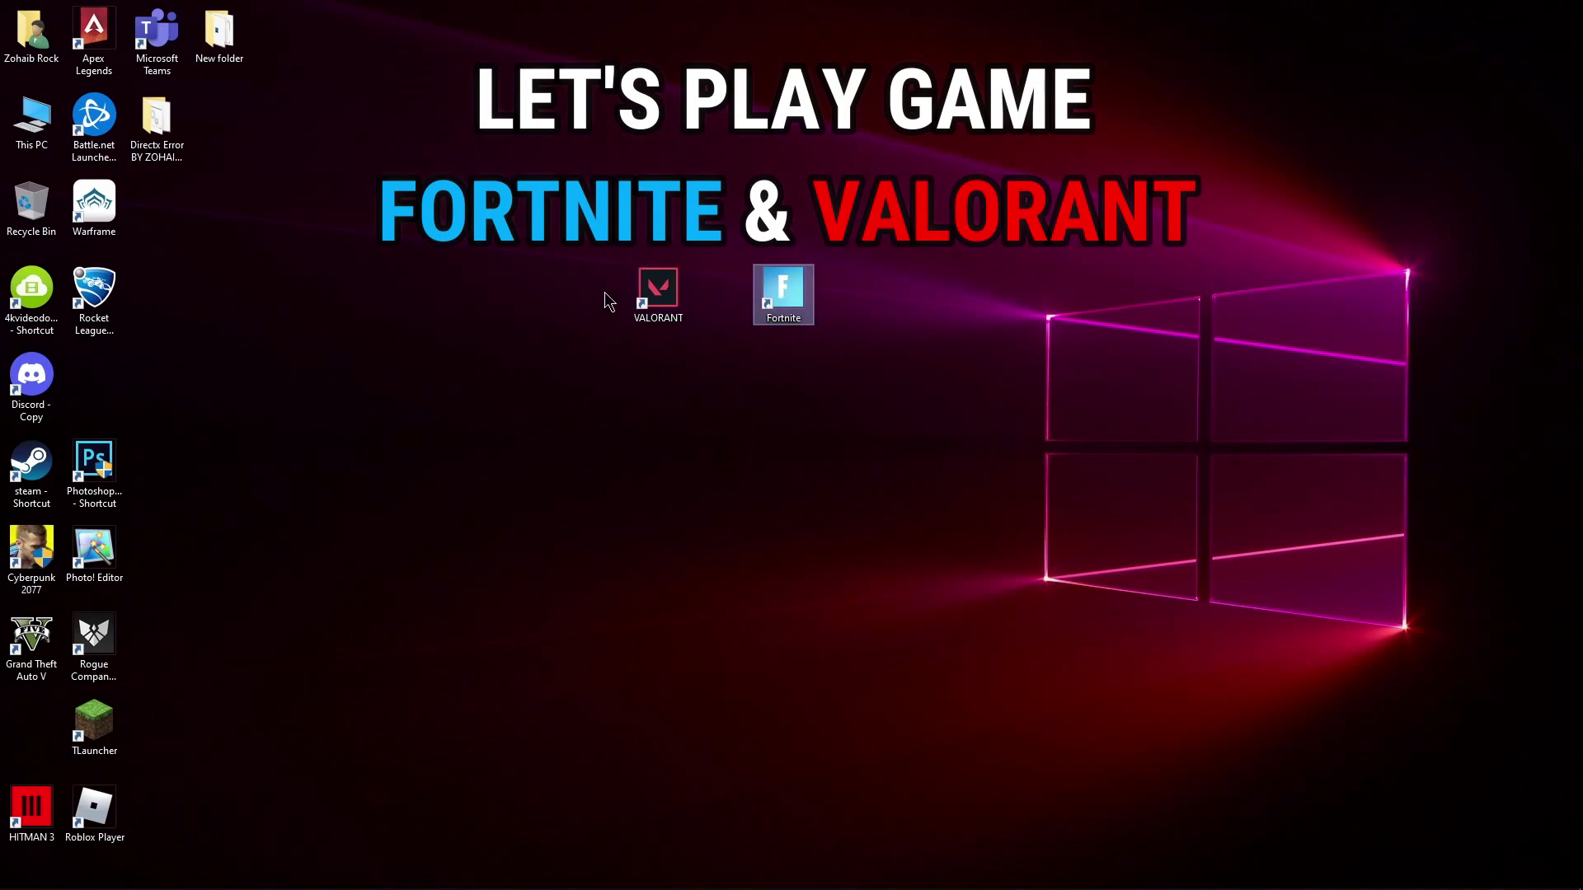
drag(651, 295, 714, 295)
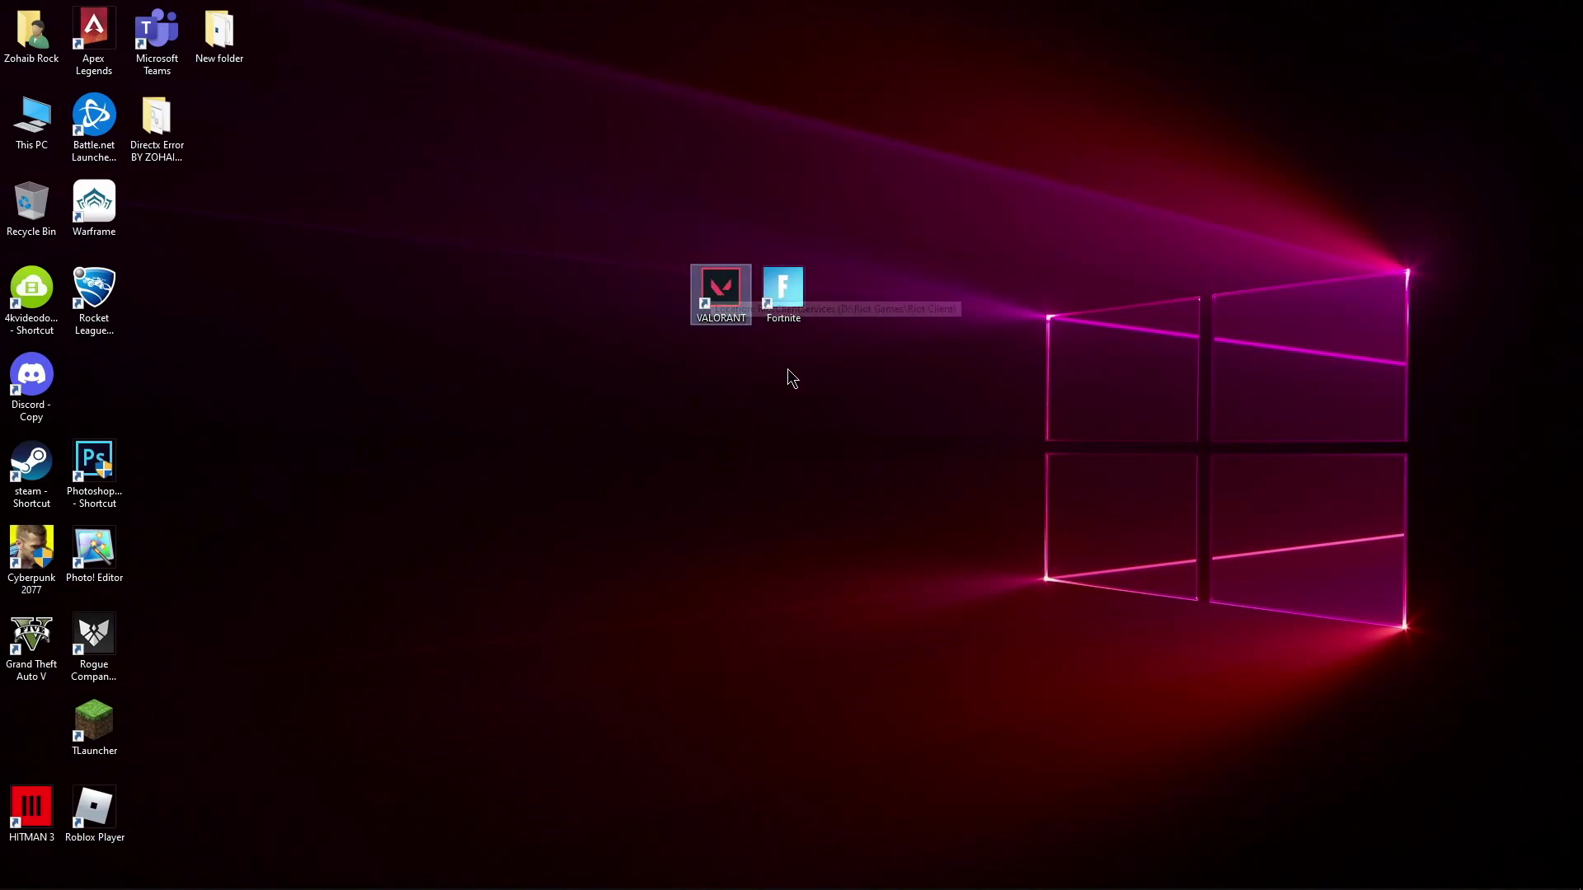
click(759, 392)
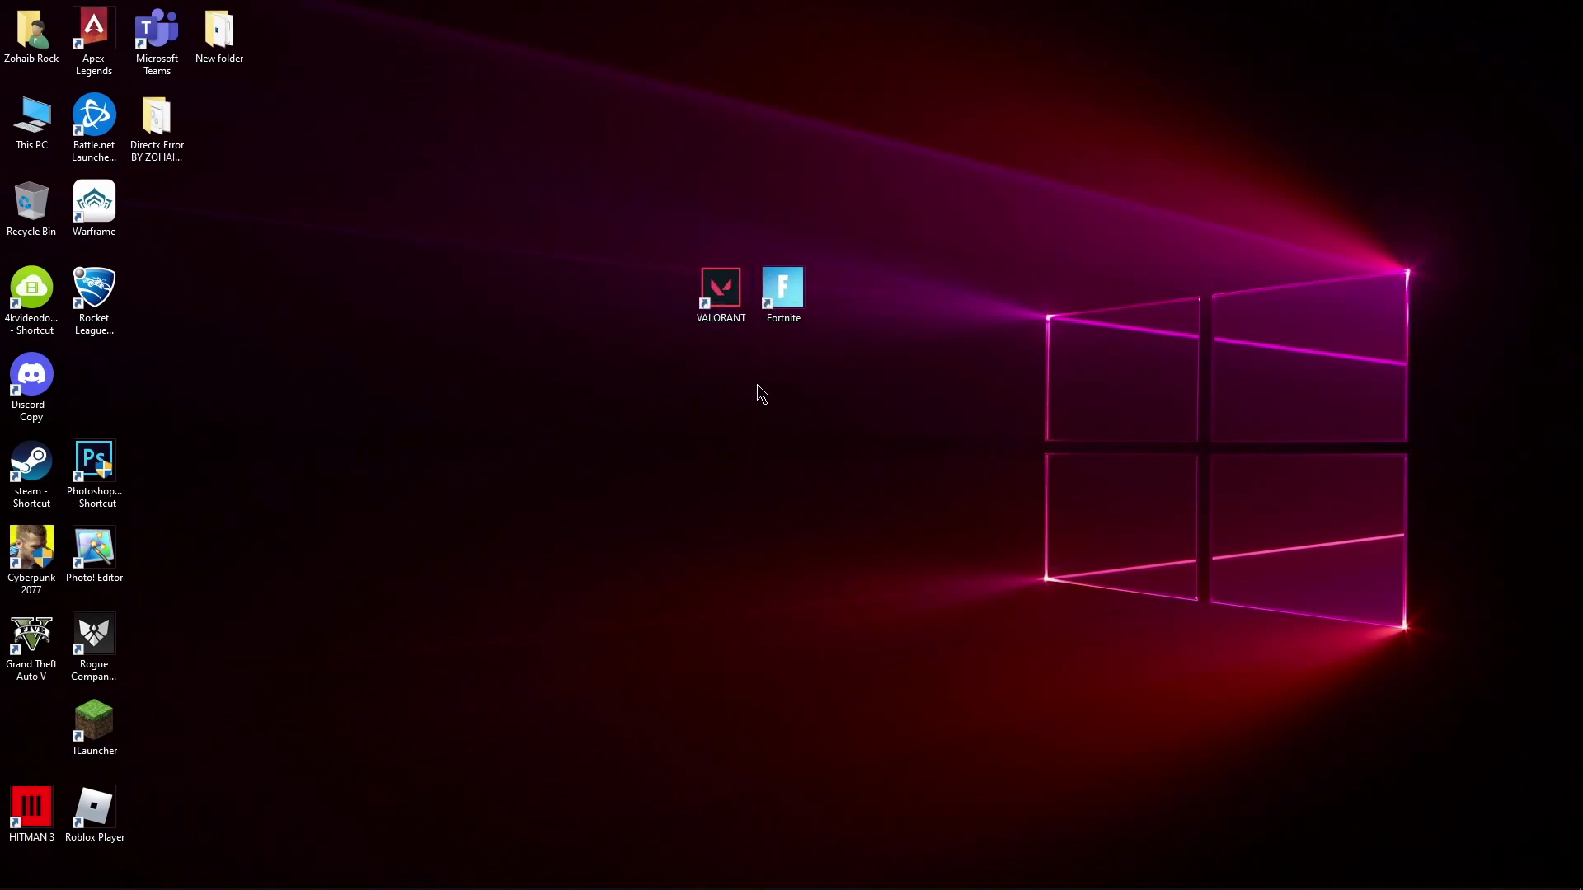
Launch Fortnite from its desktop shortcut and continue past the Fortnite Crew reward screen.
double_click(787, 301)
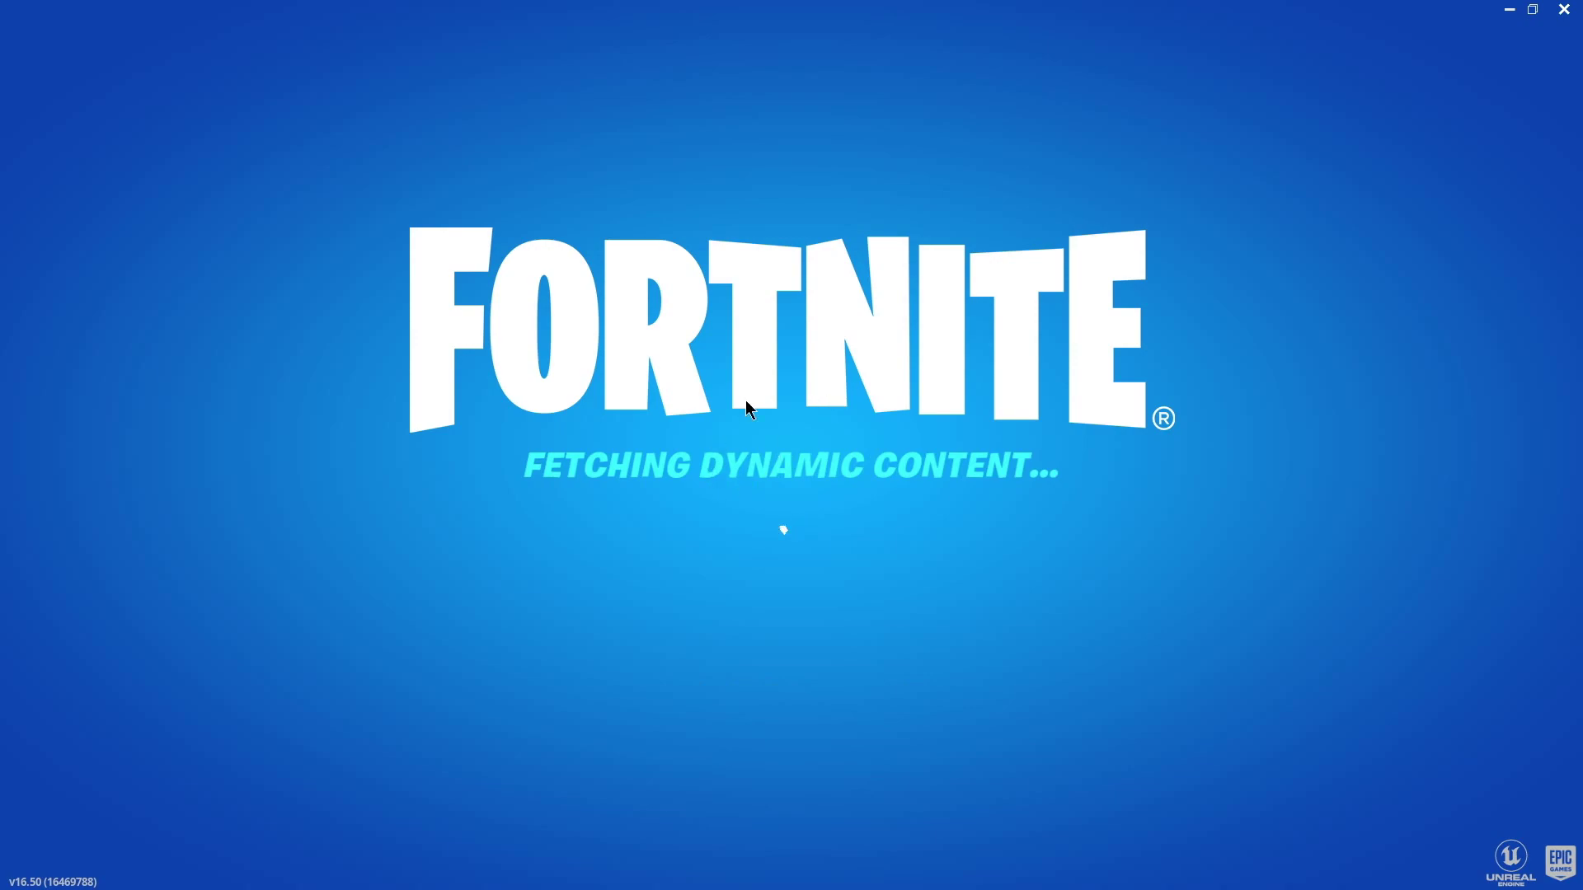
click(1564, 9)
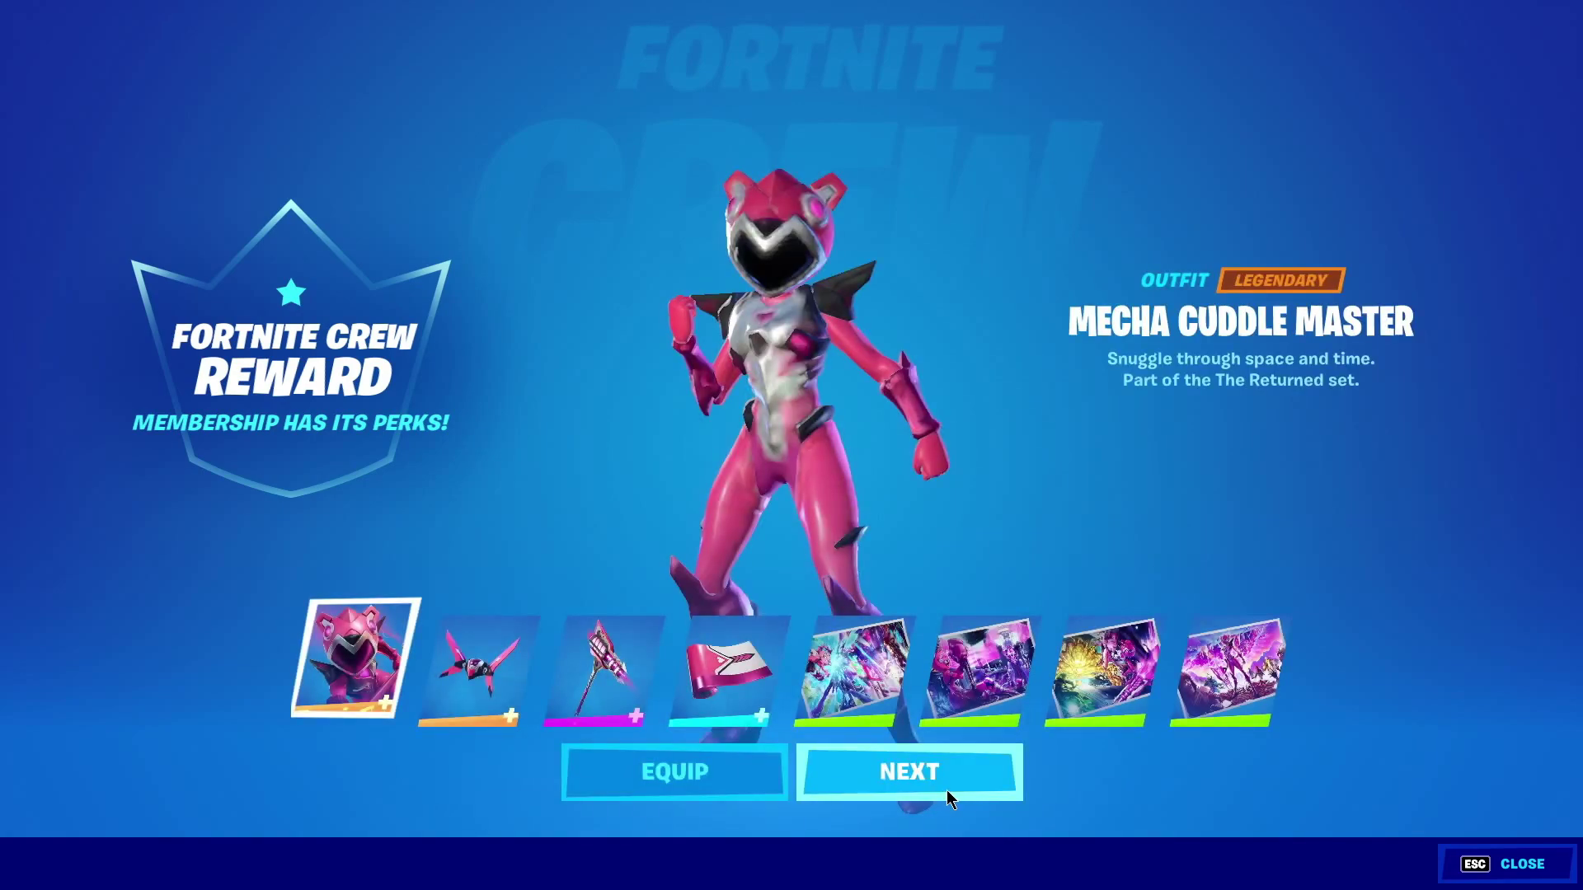
click(961, 788)
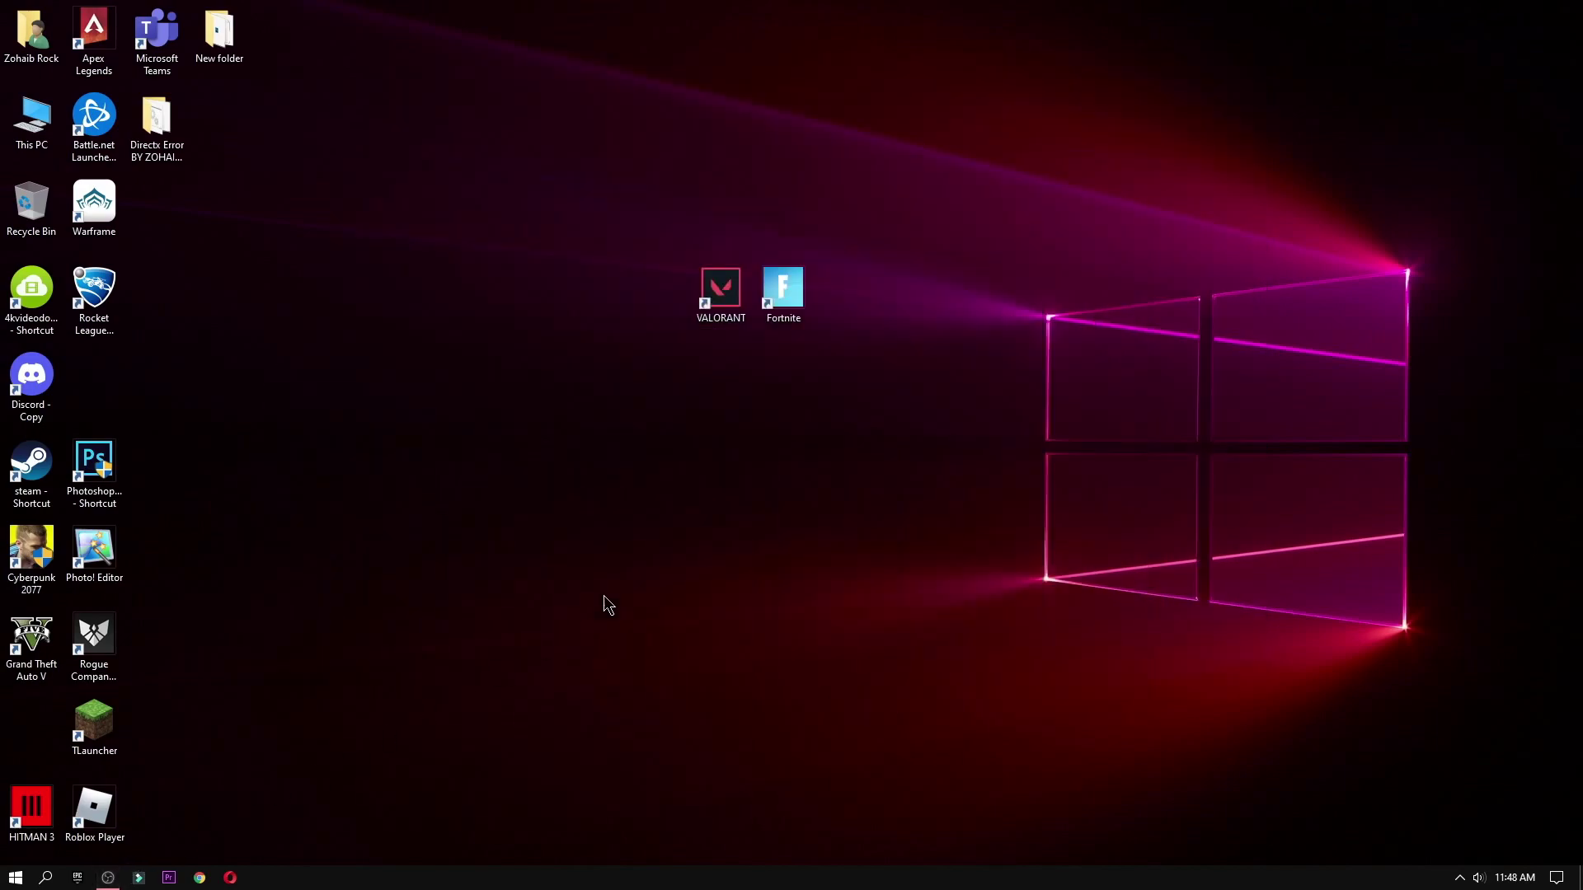
Refresh the desktop, launch VALORANT to its home screen and request an exit to the desktop.
right_click(897, 340)
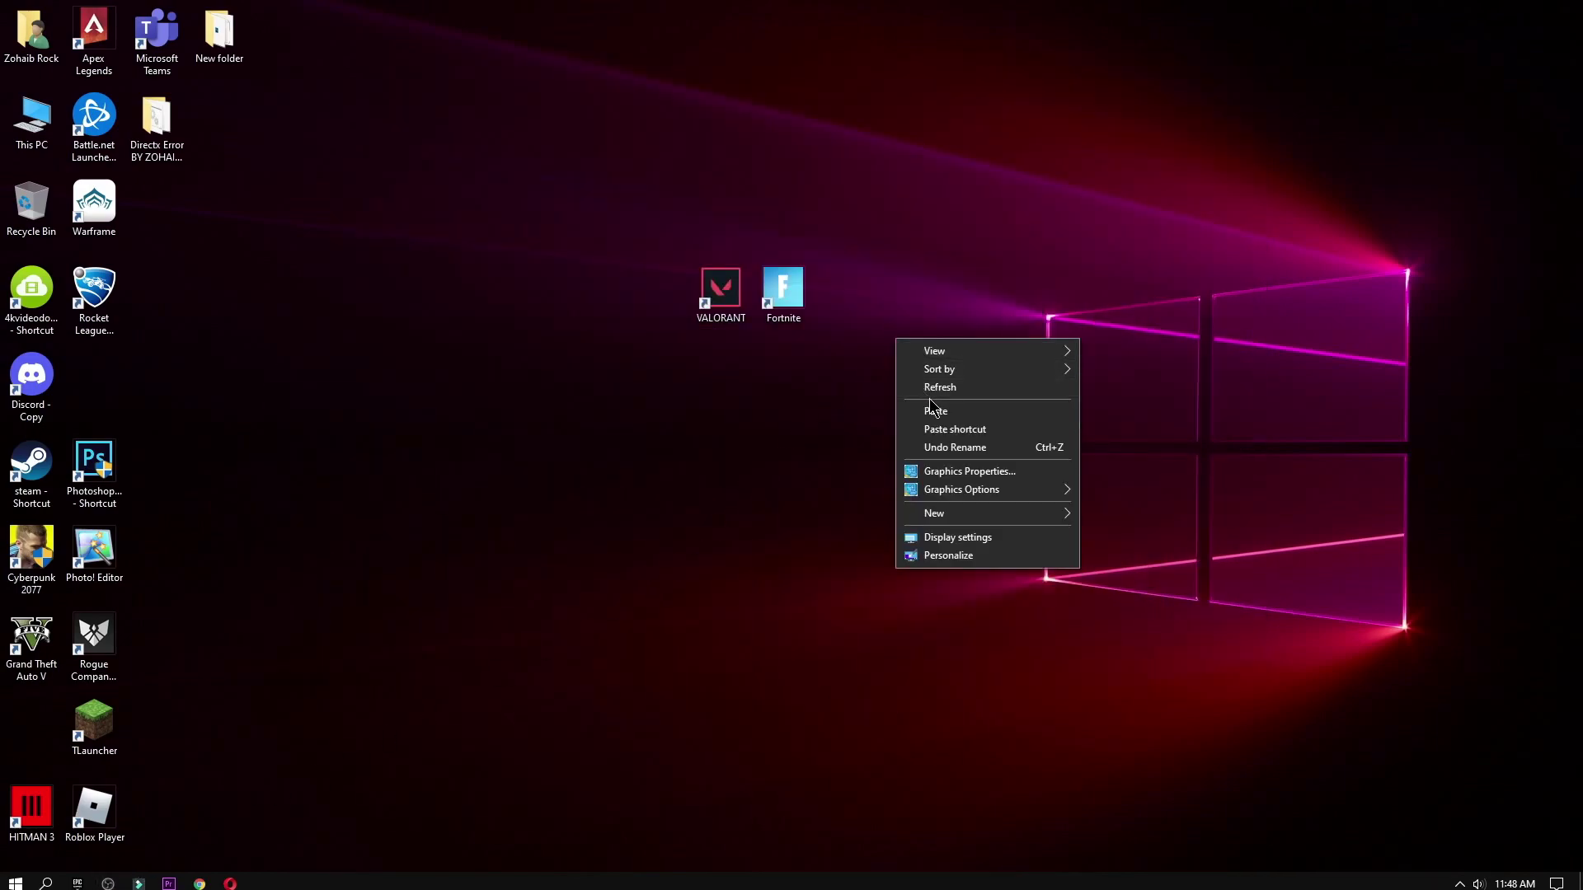
click(903, 384)
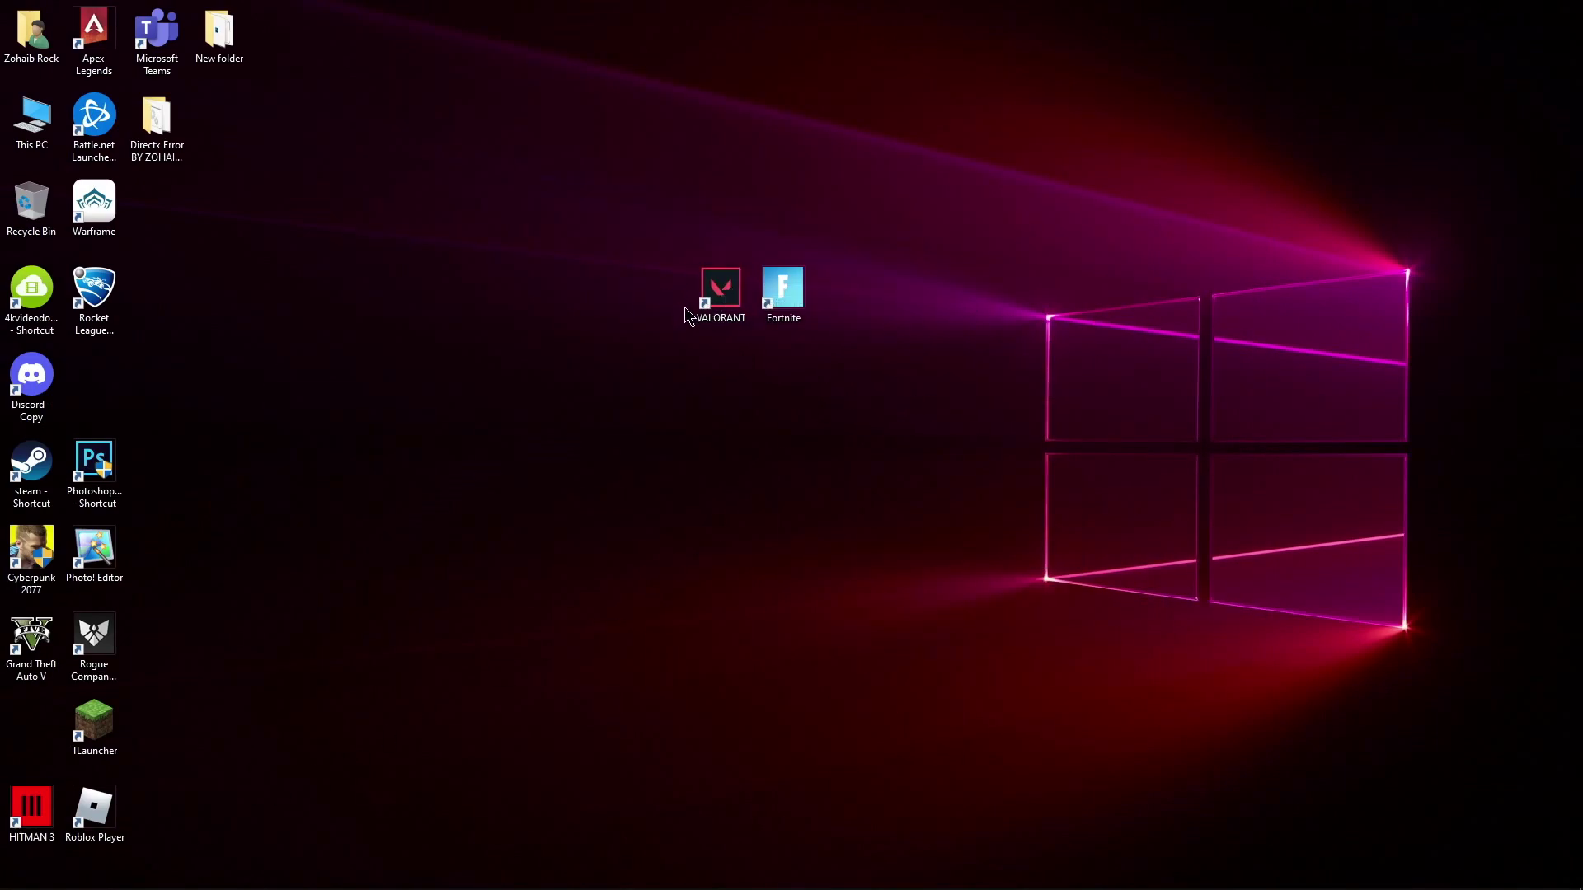
double_click(718, 293)
click(850, 441)
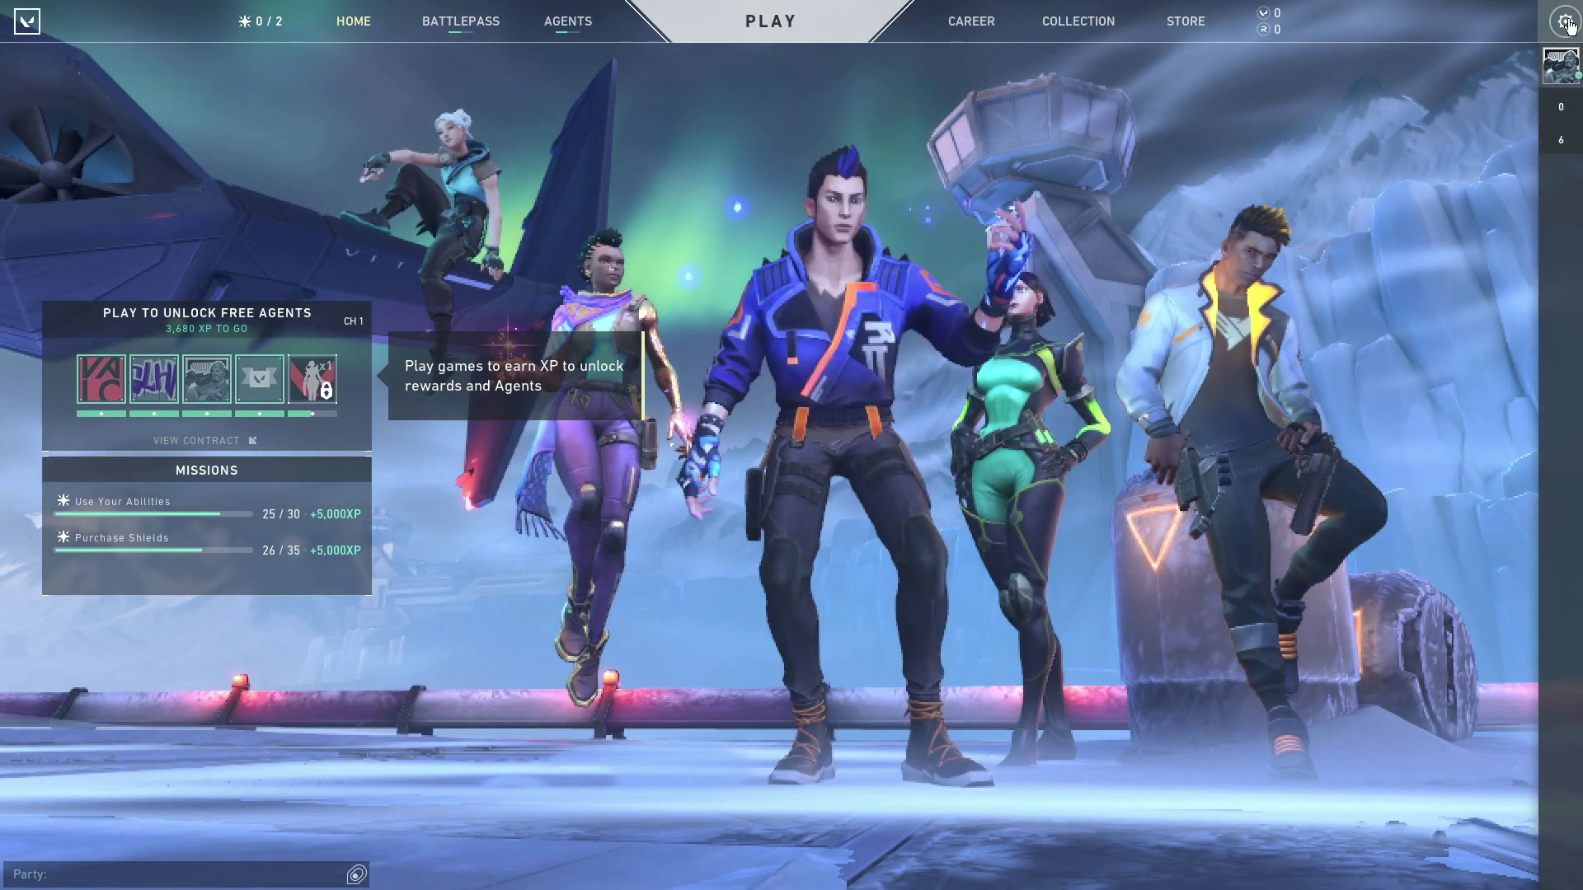
click(1566, 22)
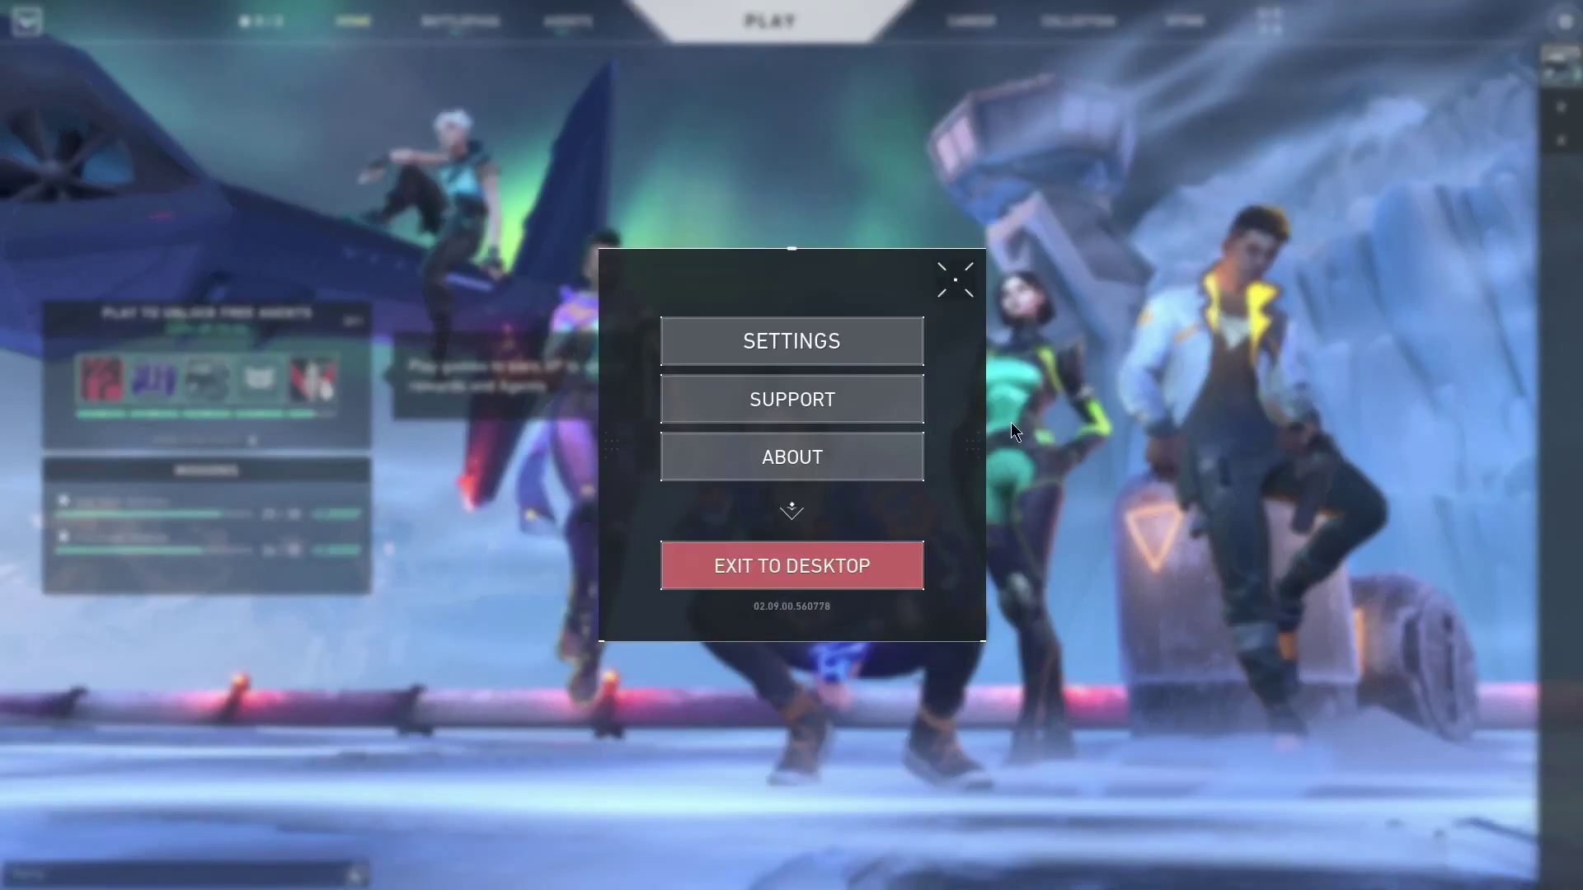
click(866, 553)
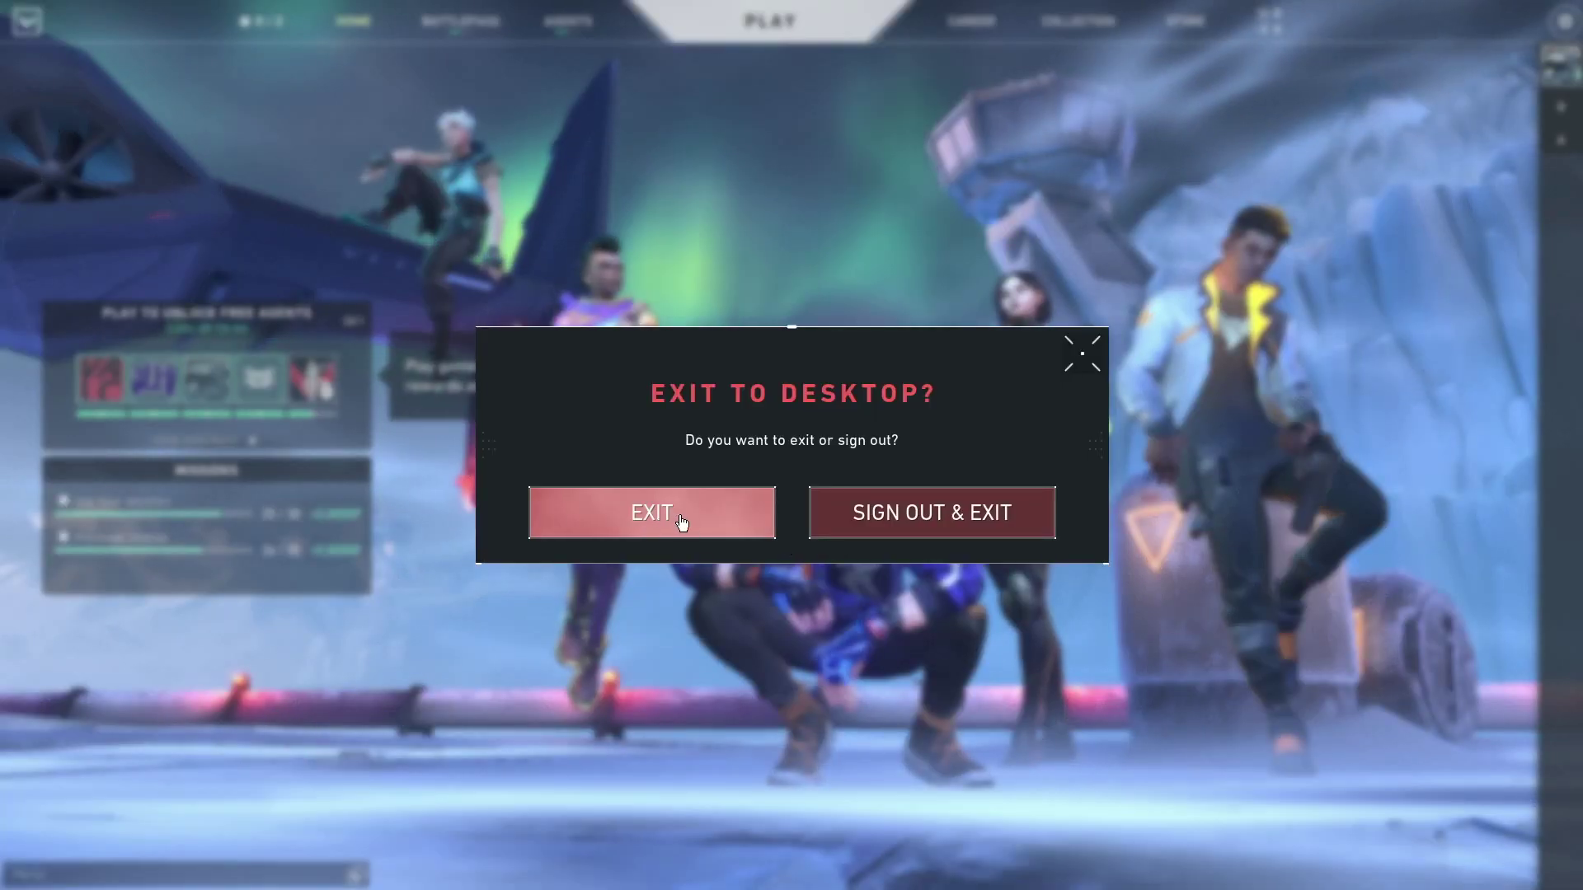